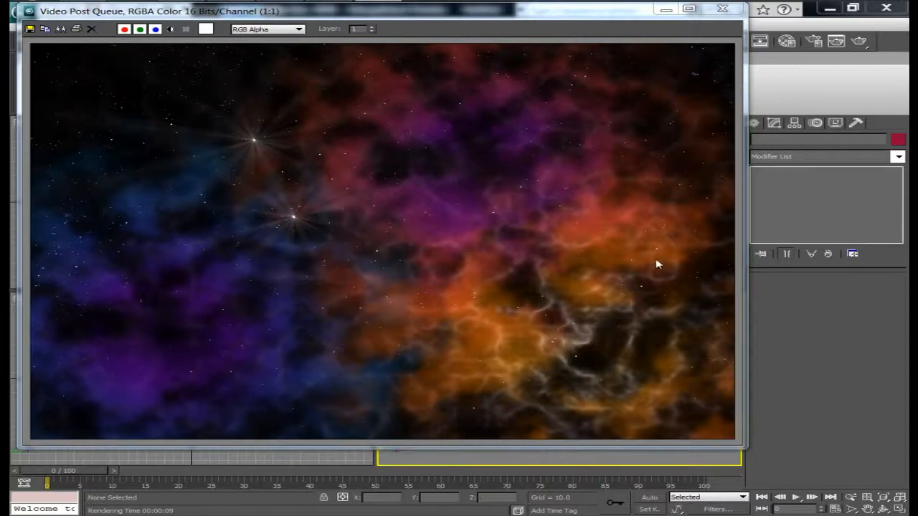
Close the rendered frame and Video Post windows, then reset 3ds Max to a new empty scene.
left_click(724, 10)
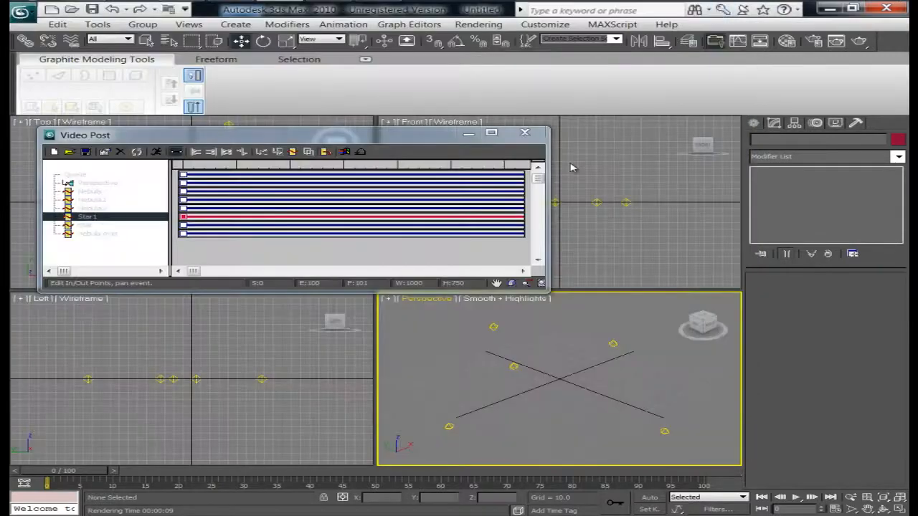
left_click(538, 135)
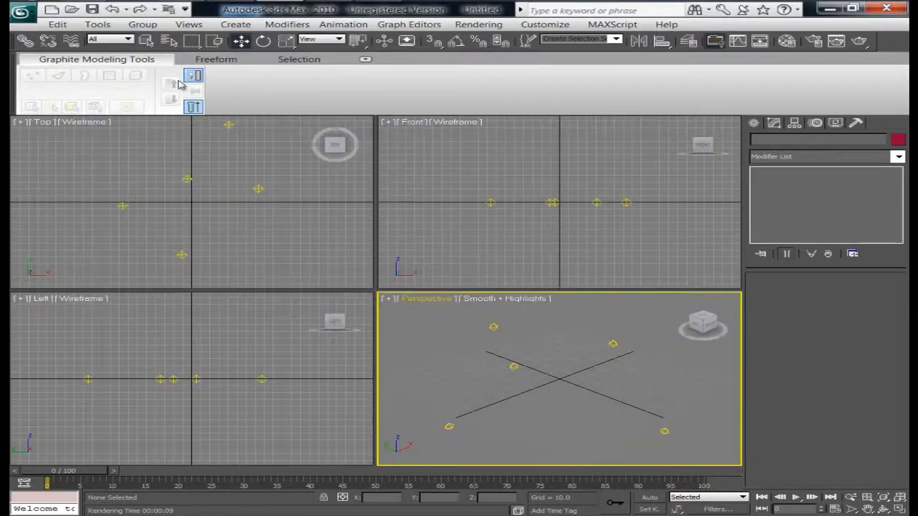
left_click(21, 14)
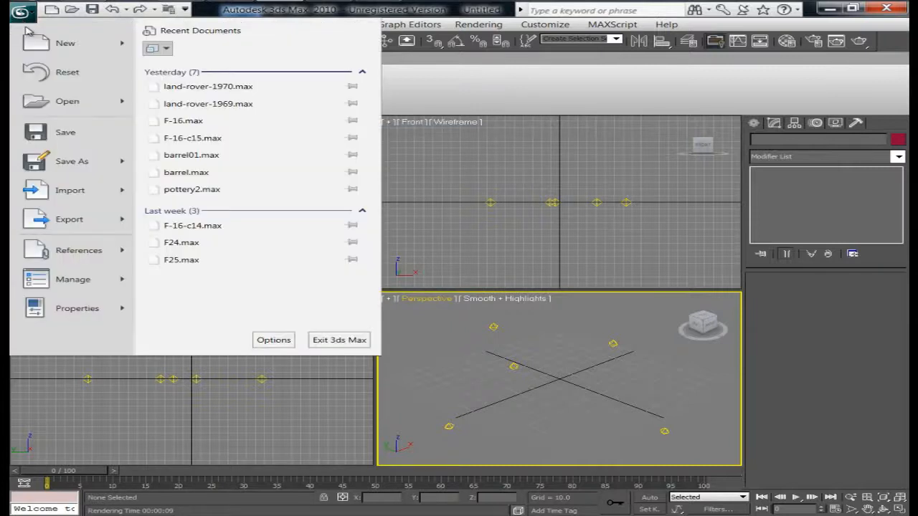
left_click(79, 76)
left_click(491, 309)
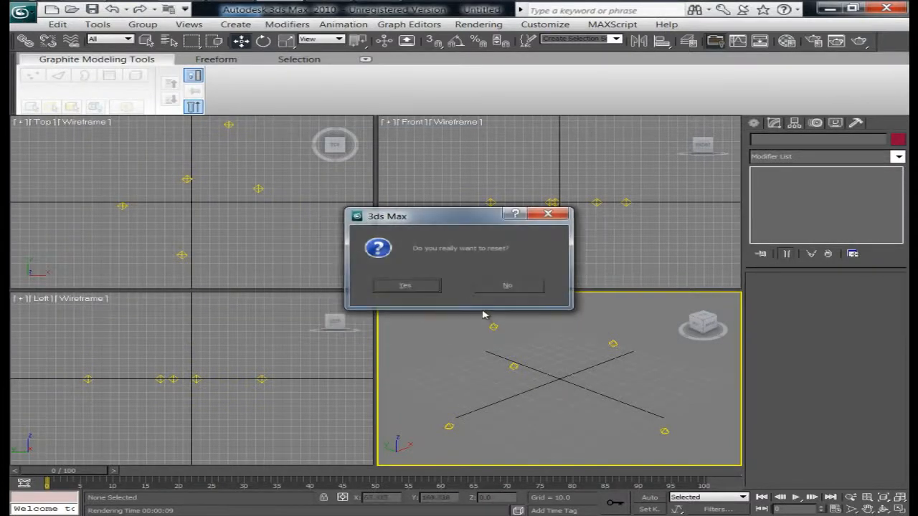
left_click(397, 283)
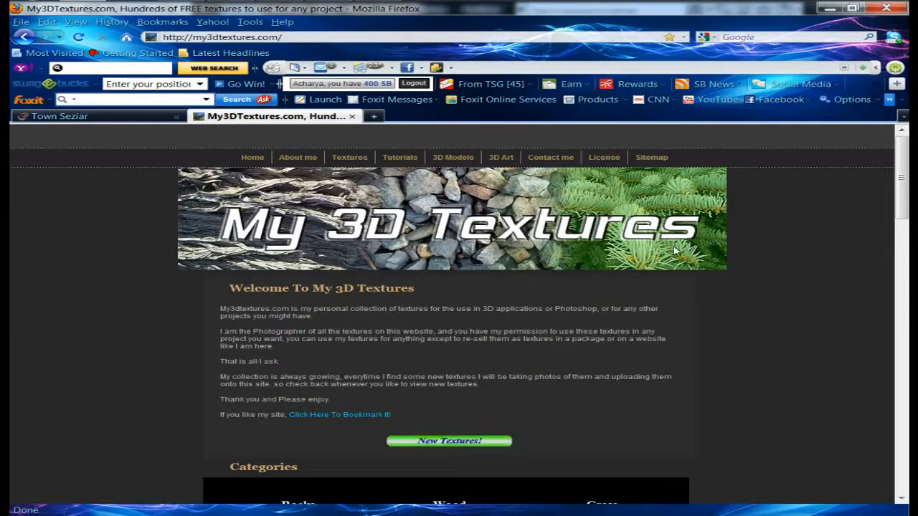
Switch to Firefox and open the Sky category among the texture categories on my3dtextures.com.
scroll(724, 269, "down", 5)
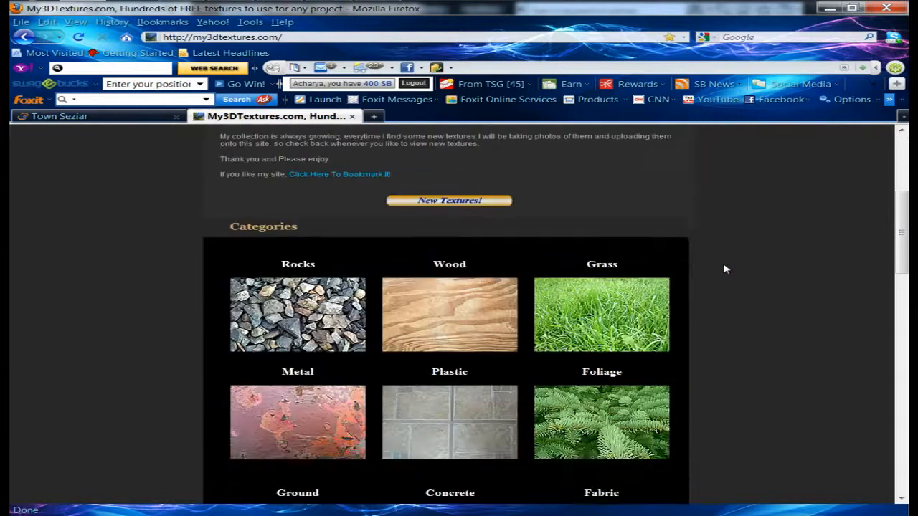
scroll(724, 269, "down", 3)
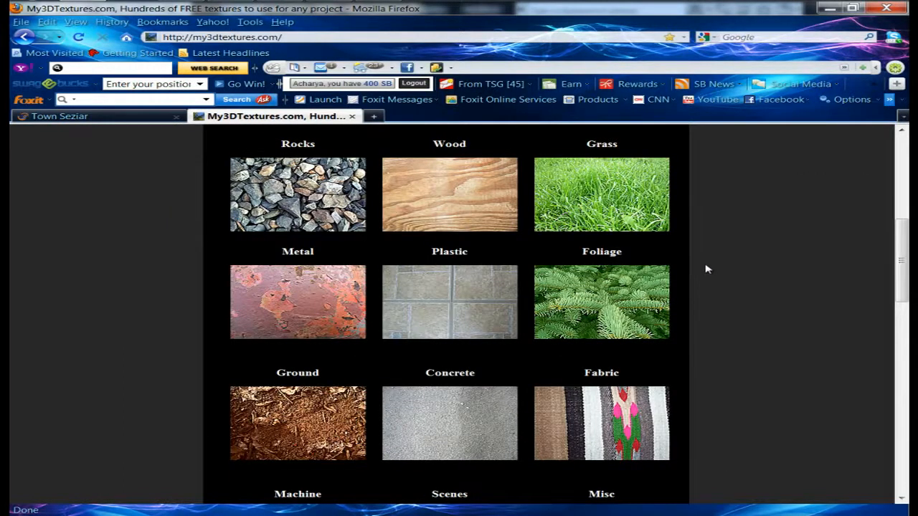
scroll(707, 269, "down", 3)
scroll(707, 269, "down", 3)
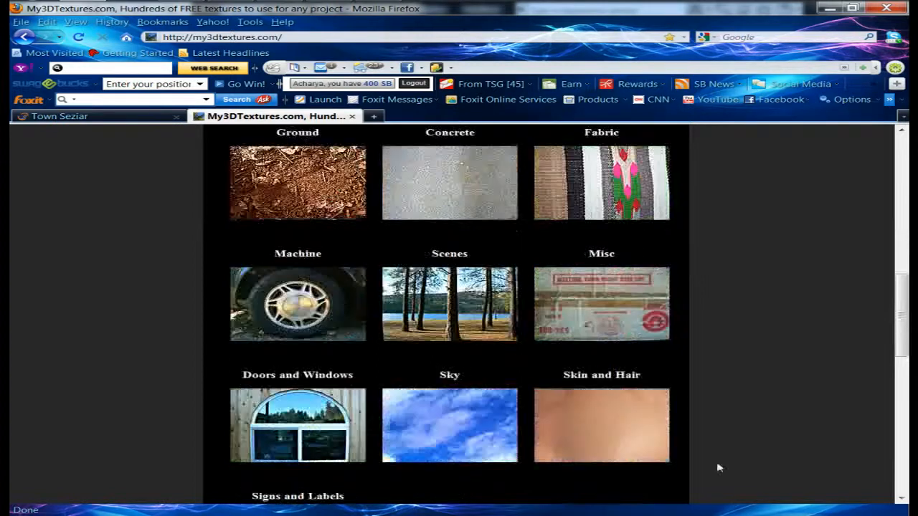
left_click(494, 429)
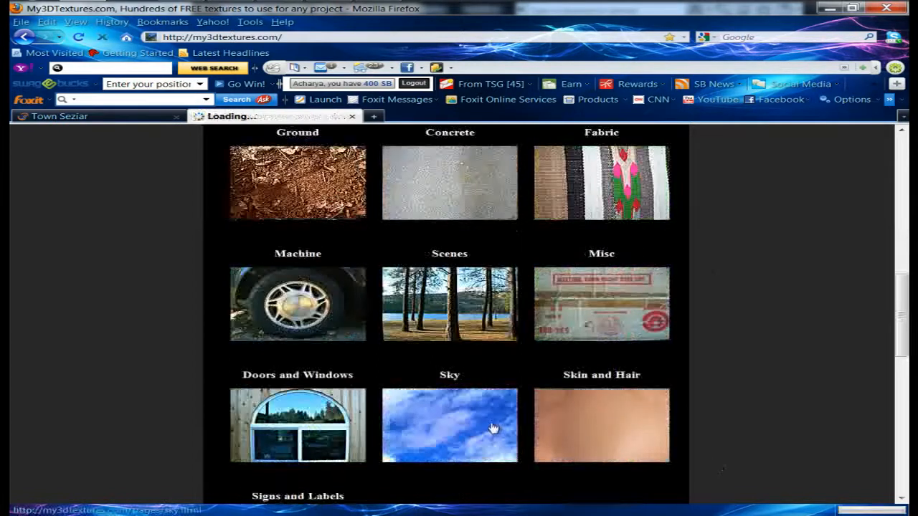
Open the Night Sky gallery and display the Night_003 star image.
scroll(545, 380, "down", 1)
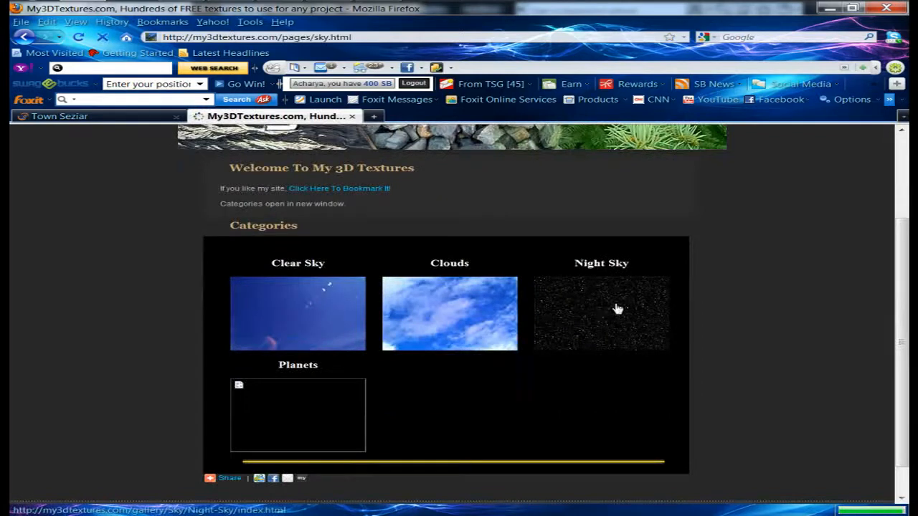
left_click(609, 322)
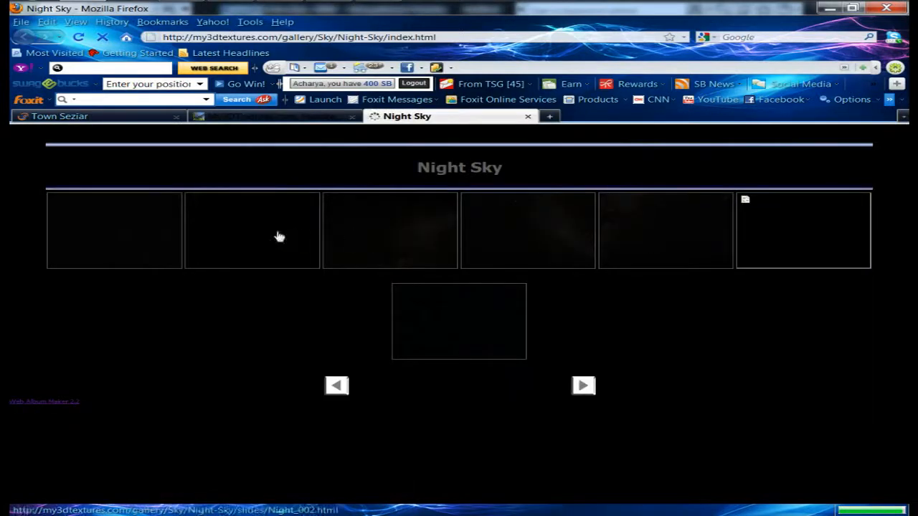
left_click(428, 251)
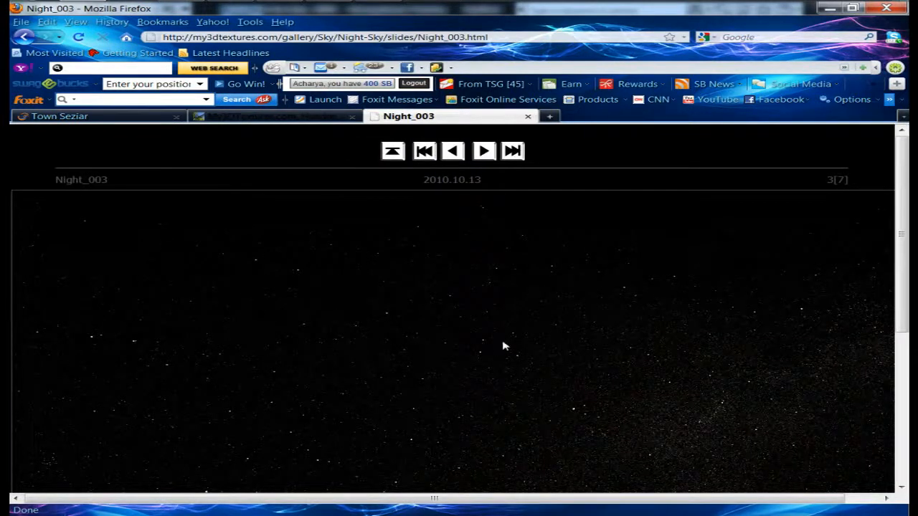
Save the Night_003 image into the 3DS Max Files > Gass Nebula > Image folder.
right_click(359, 325)
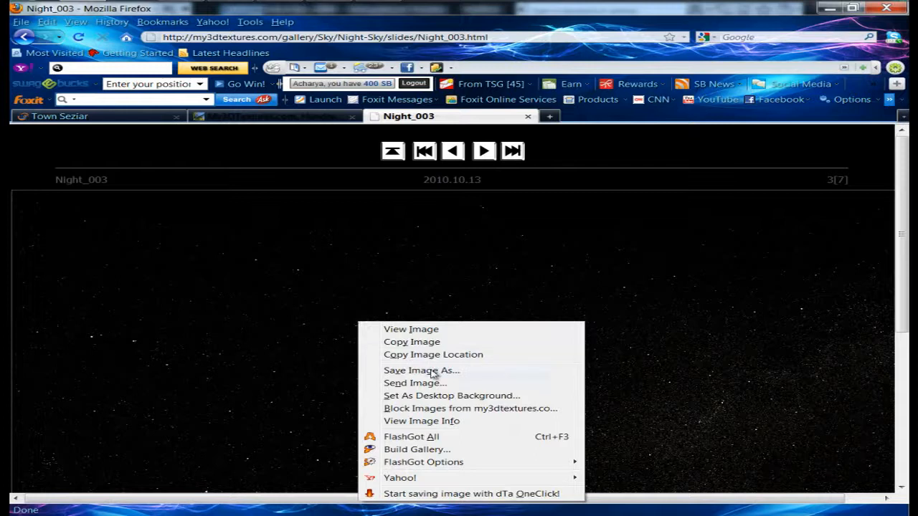
left_click(461, 372)
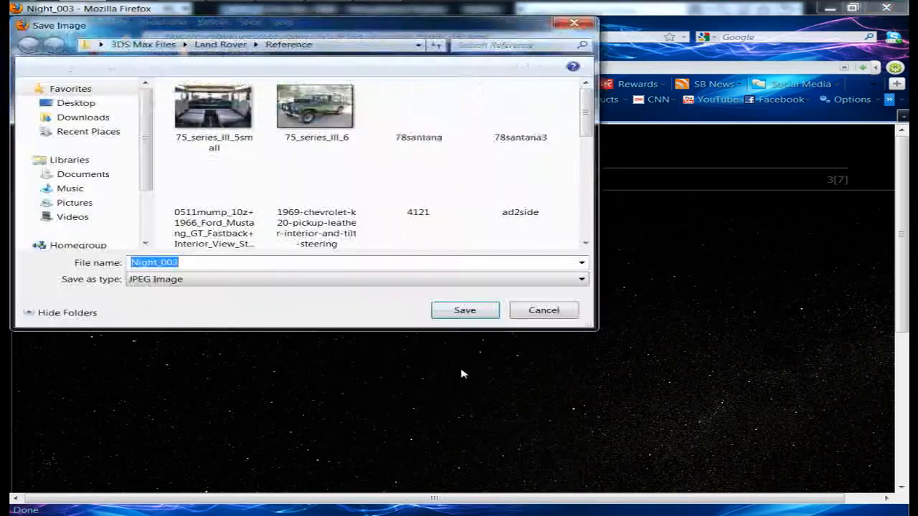
left_click(143, 45)
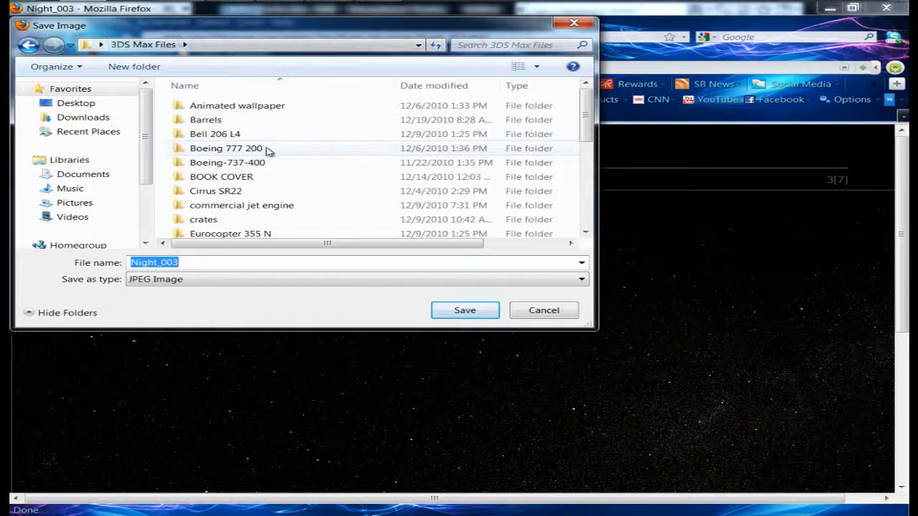
left_click_drag(588, 114, 588, 178)
double_click(215, 120)
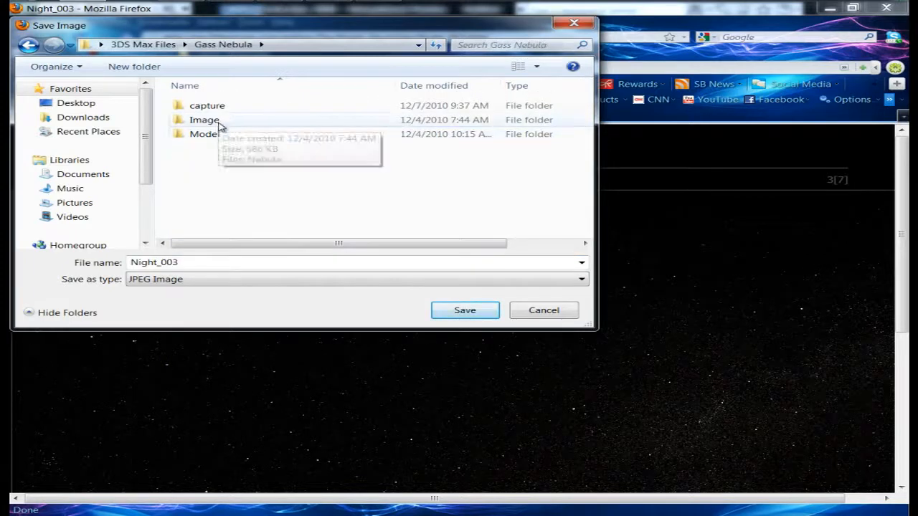
double_click(221, 126)
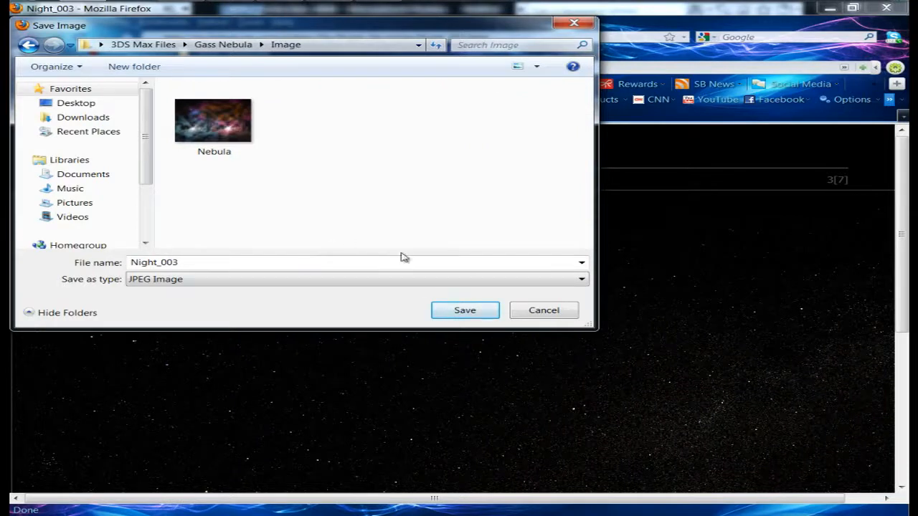
left_click(465, 310)
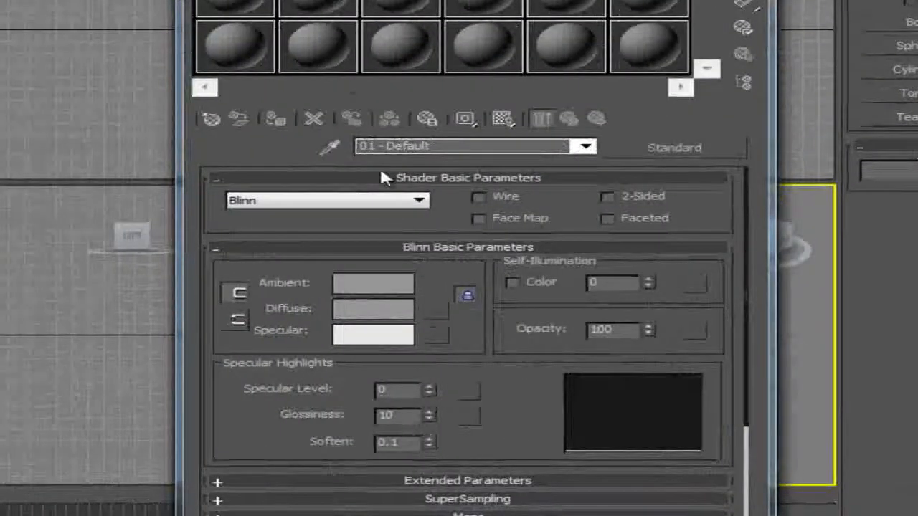
Assign Night_003.jpg as the first material's diffuse bitmap with Environ coordinates and Screen mapping, then close the Material Editor.
left_click(438, 310)
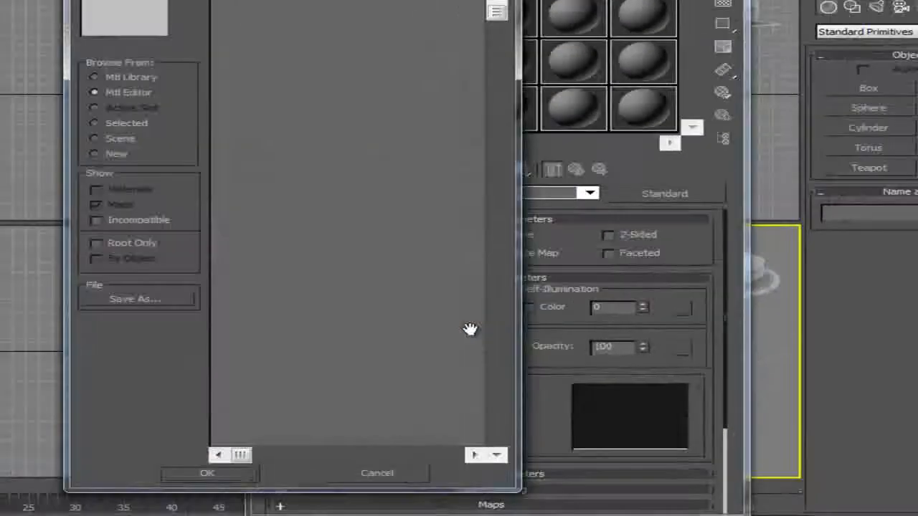
left_click(114, 154)
left_click(365, 135)
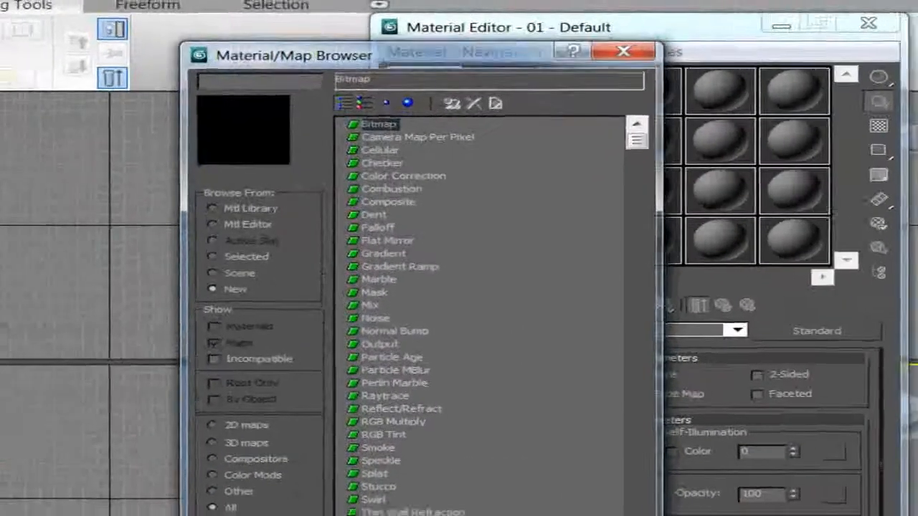
left_click(423, 445)
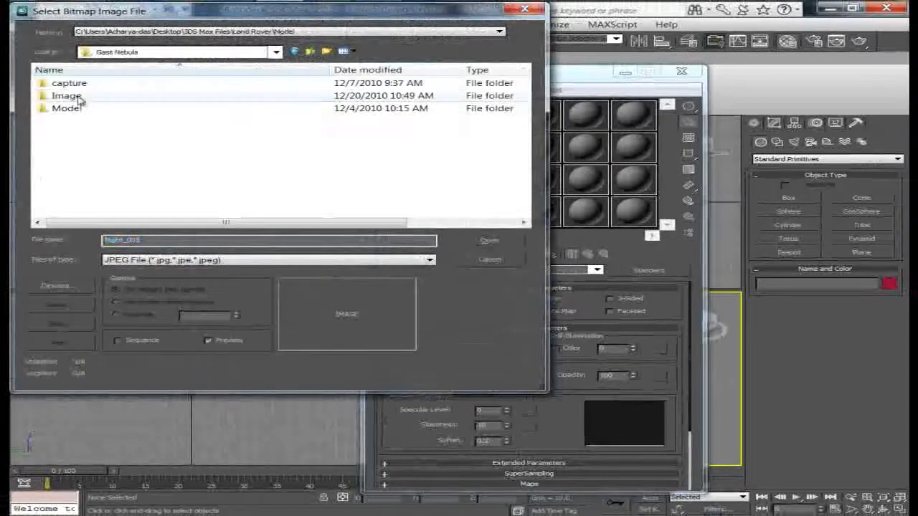
double_click(76, 97)
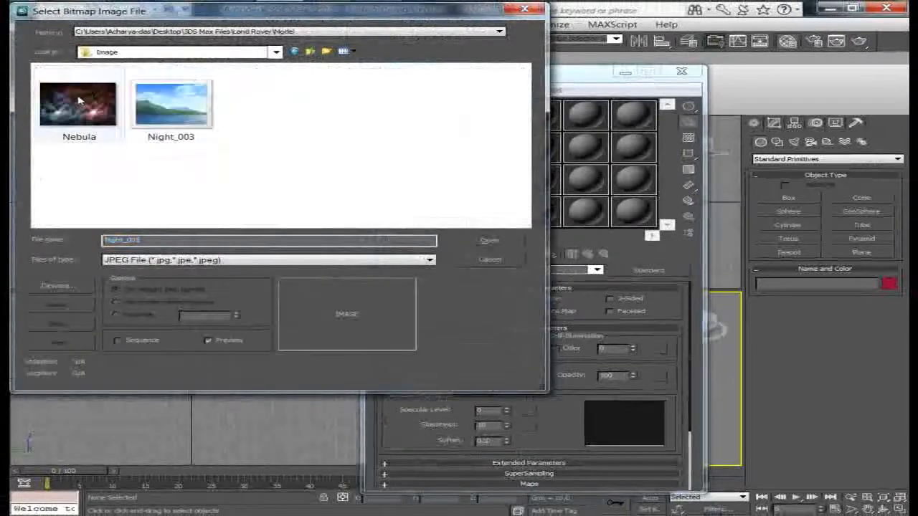
left_click(176, 108)
left_click(476, 241)
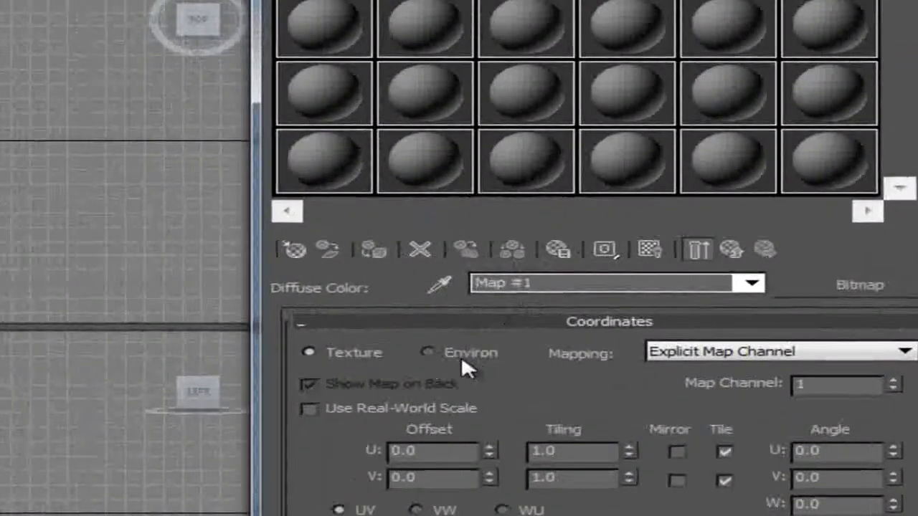
left_click(461, 356)
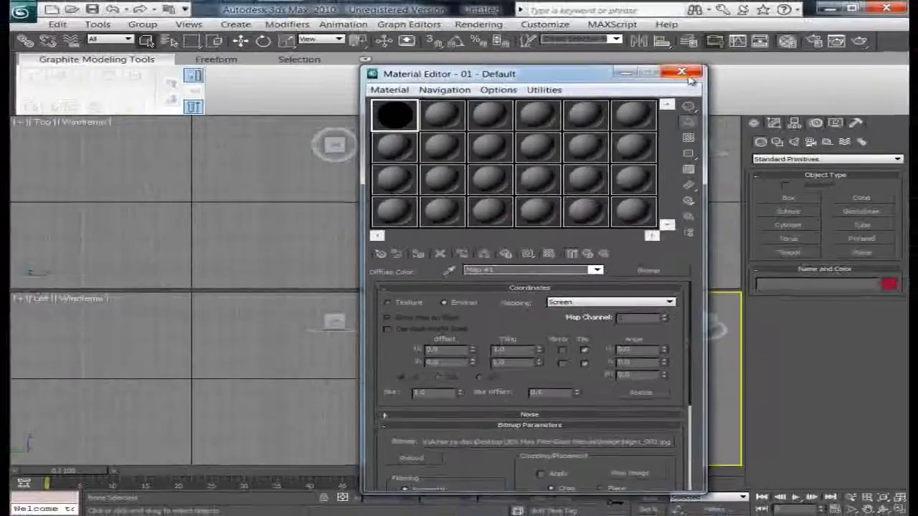
left_click(687, 75)
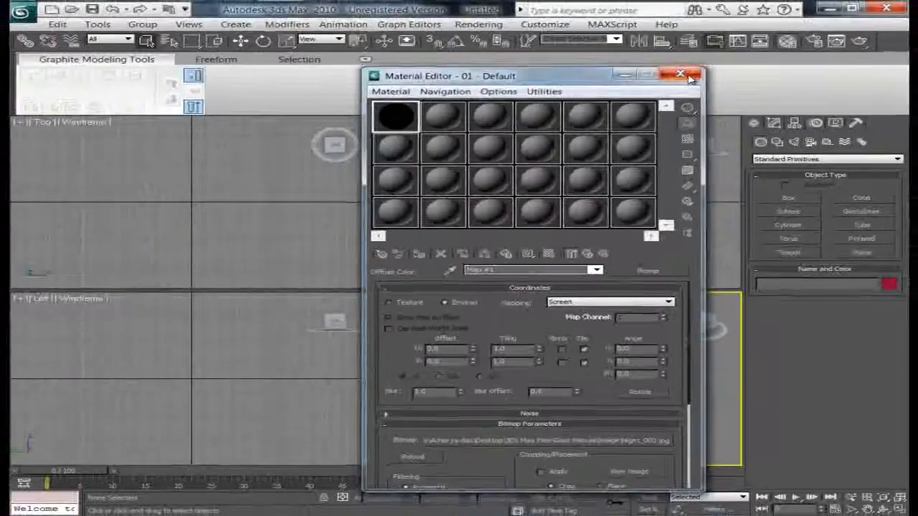
Open Environment settings and set the background environment map to an instance of the Night_003 diffuse map.
left_click(478, 24)
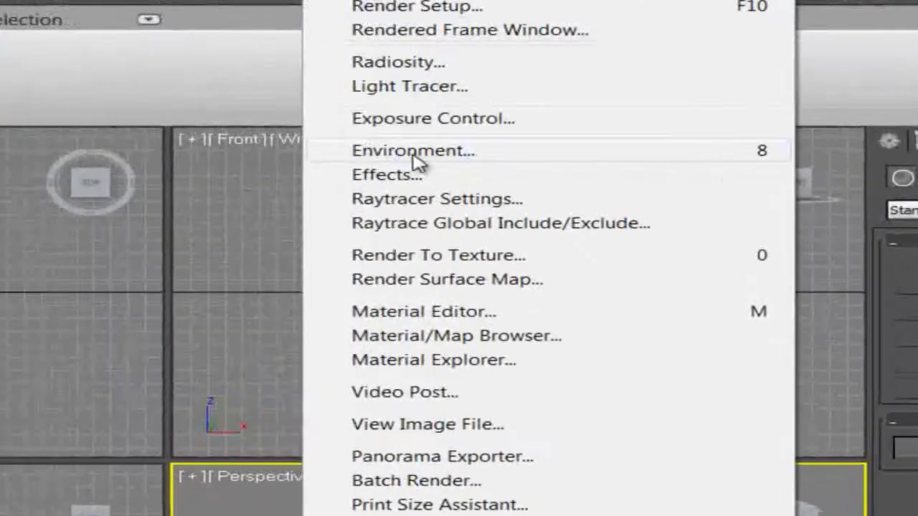
left_click(418, 162)
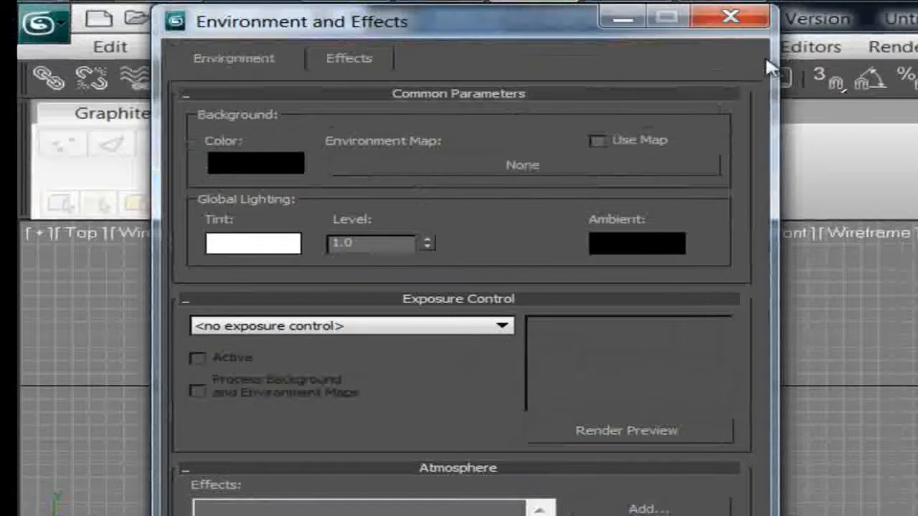
left_click(470, 167)
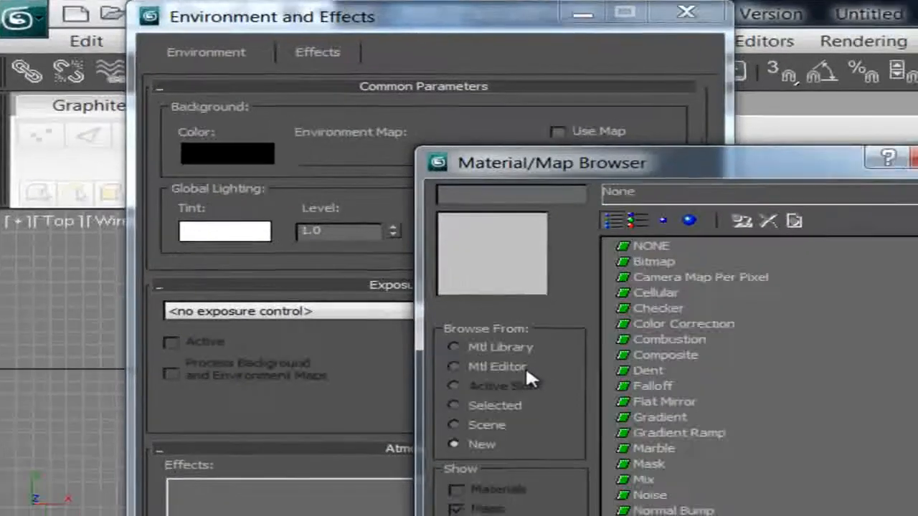
left_click(539, 383)
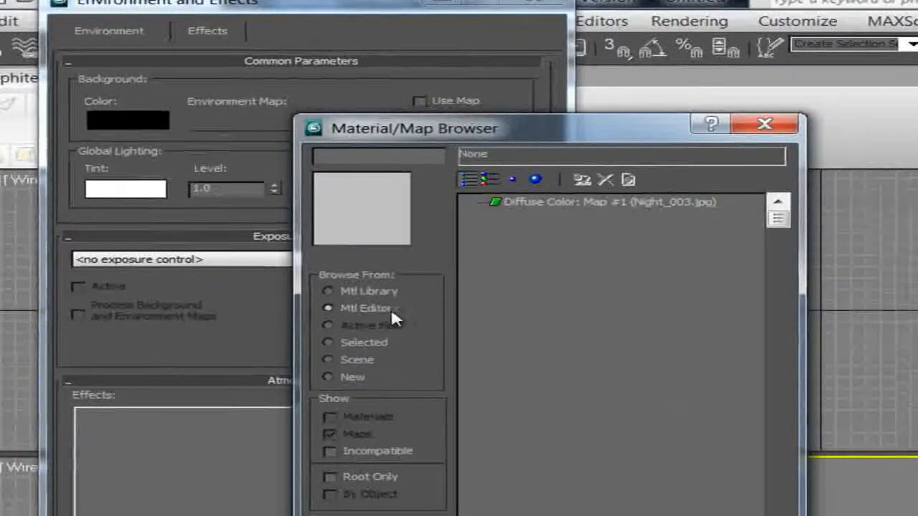
left_click(527, 204)
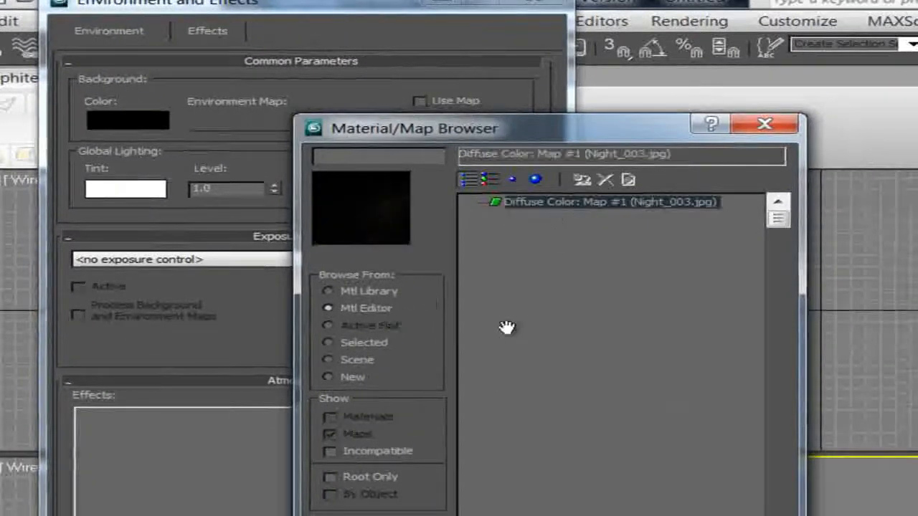
left_click(495, 515)
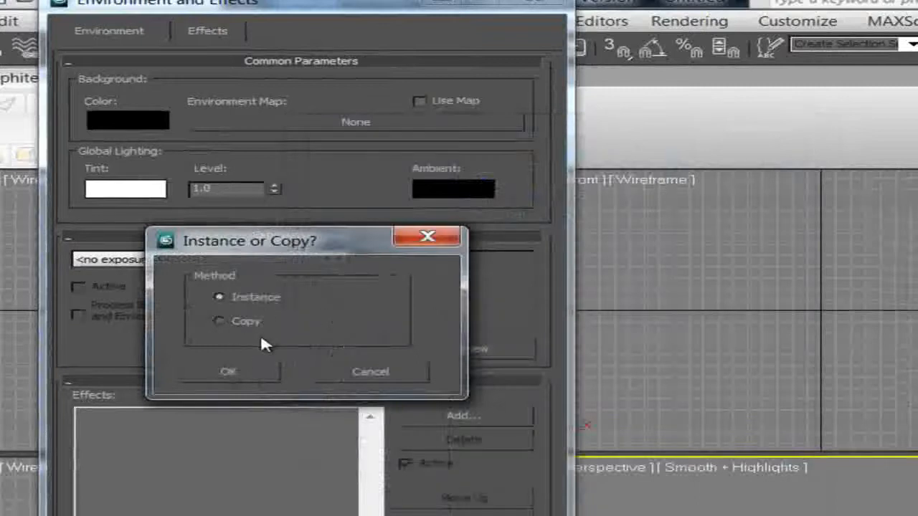
left_click(241, 370)
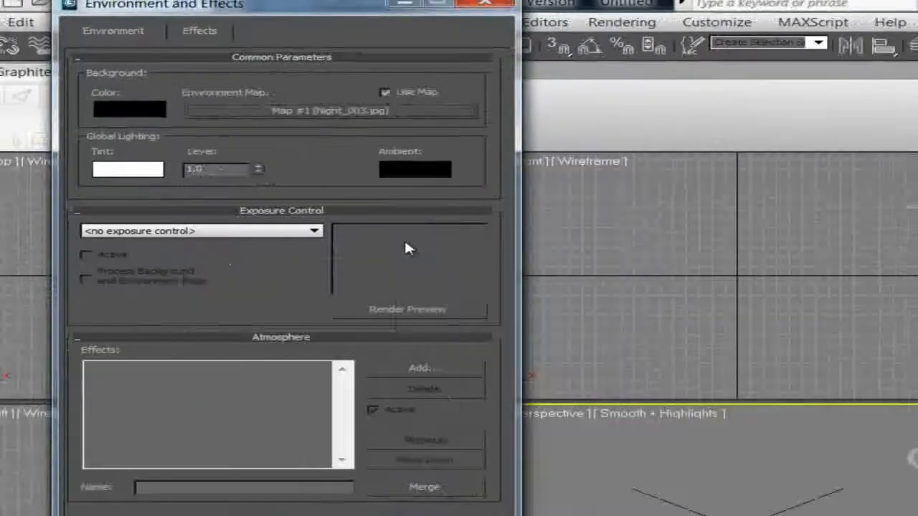
left_click(392, 13)
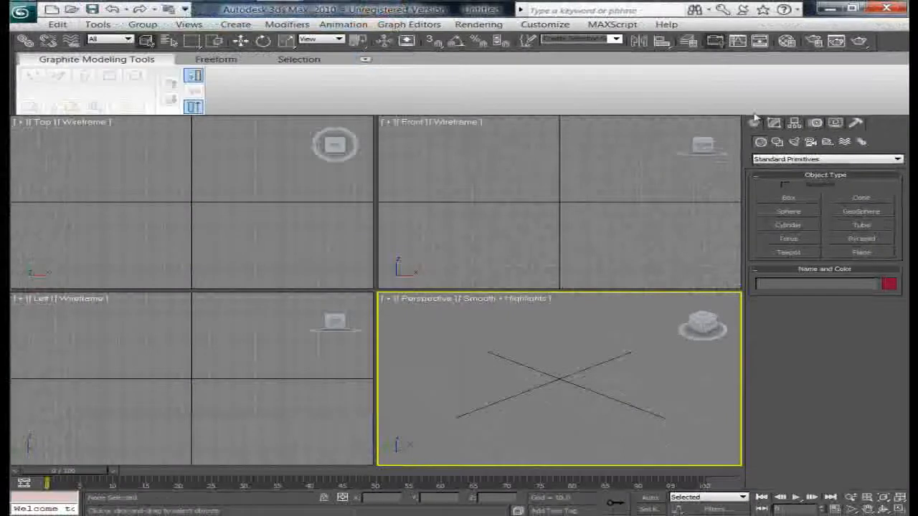
Render the perspective view to preview the star background, then close the rendered frame.
left_click(859, 40)
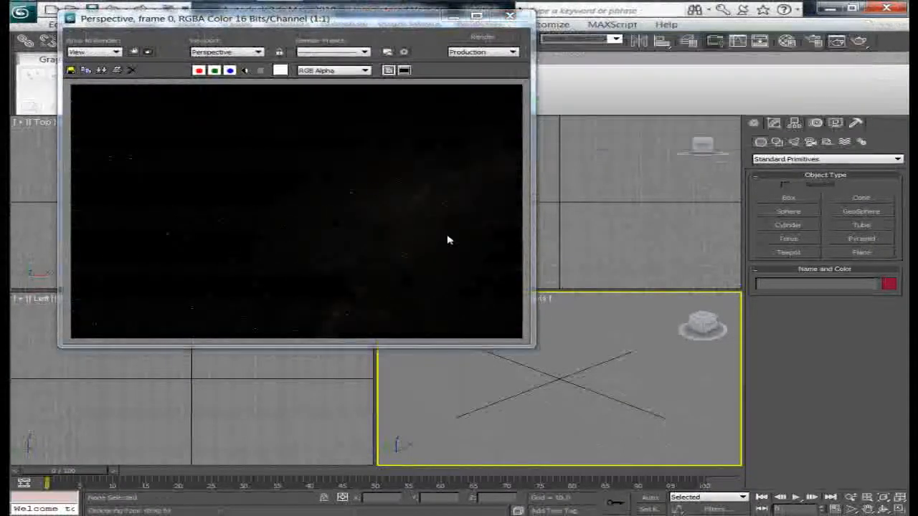
left_click(510, 16)
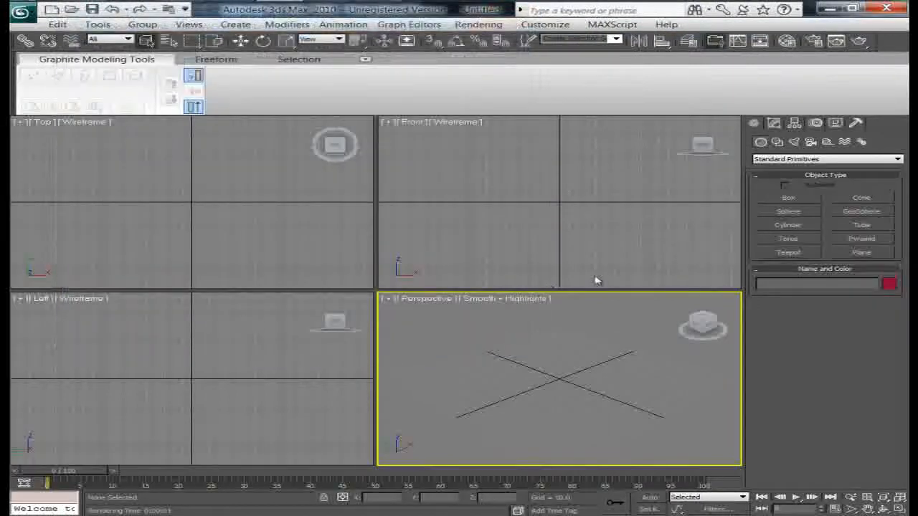
Create several Standard Omni lights by placing them around the perspective viewport.
left_click(793, 142)
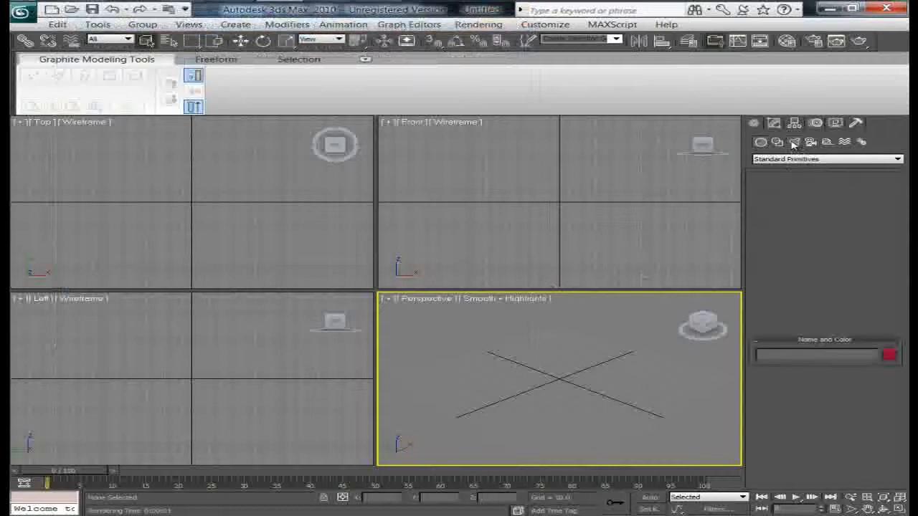
left_click(793, 160)
left_click(771, 180)
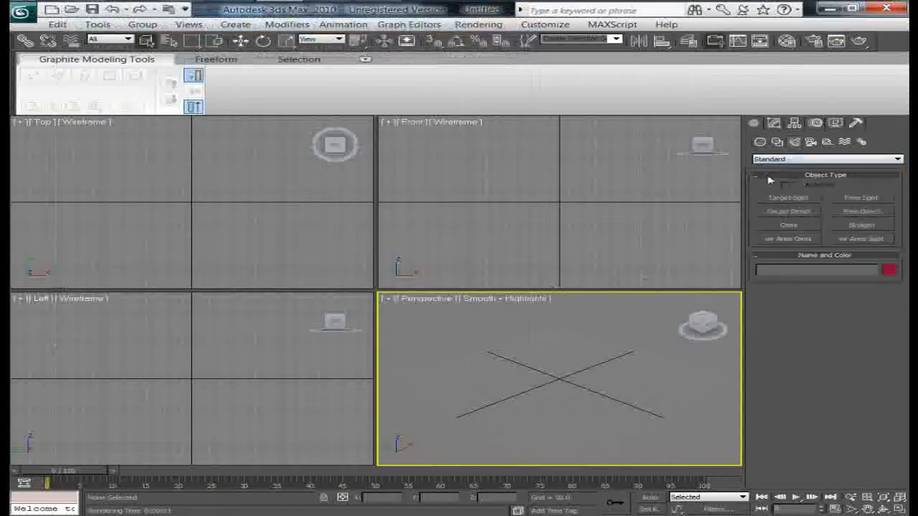
left_click(788, 226)
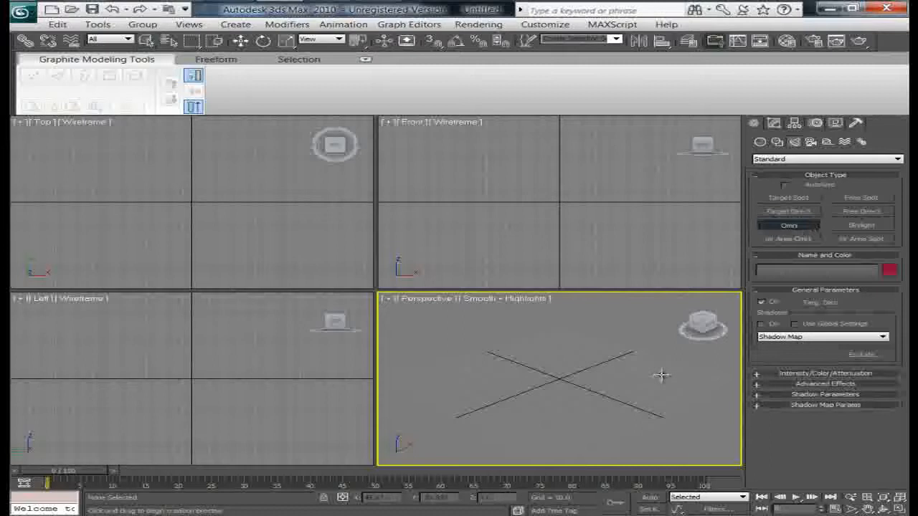
left_click(633, 335)
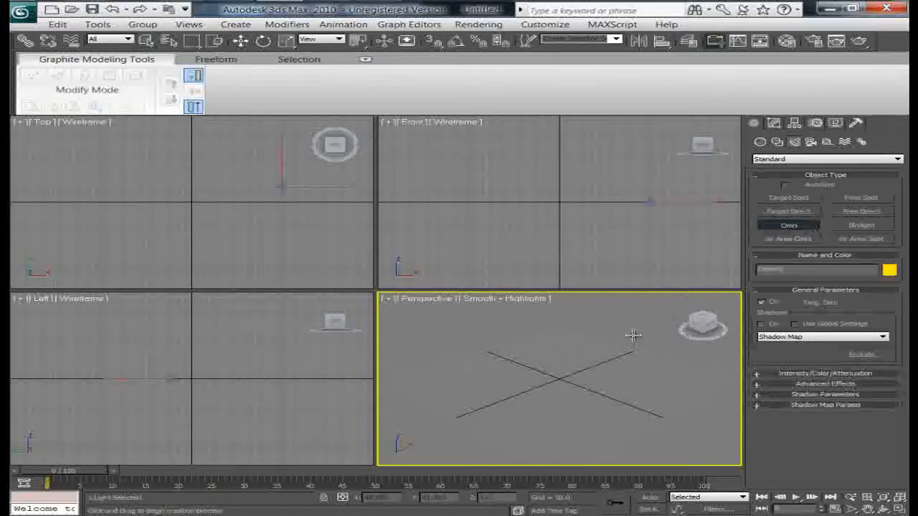
left_click(497, 320)
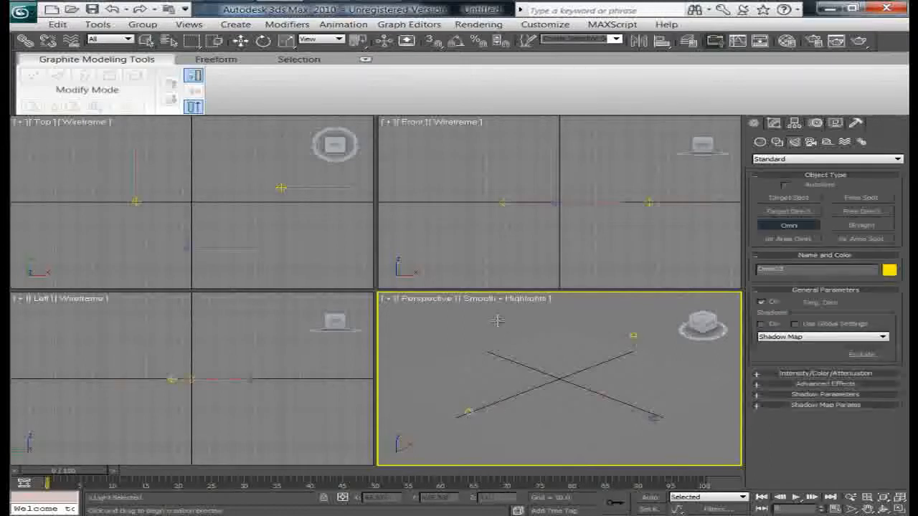
left_click(522, 363)
right_click(470, 363)
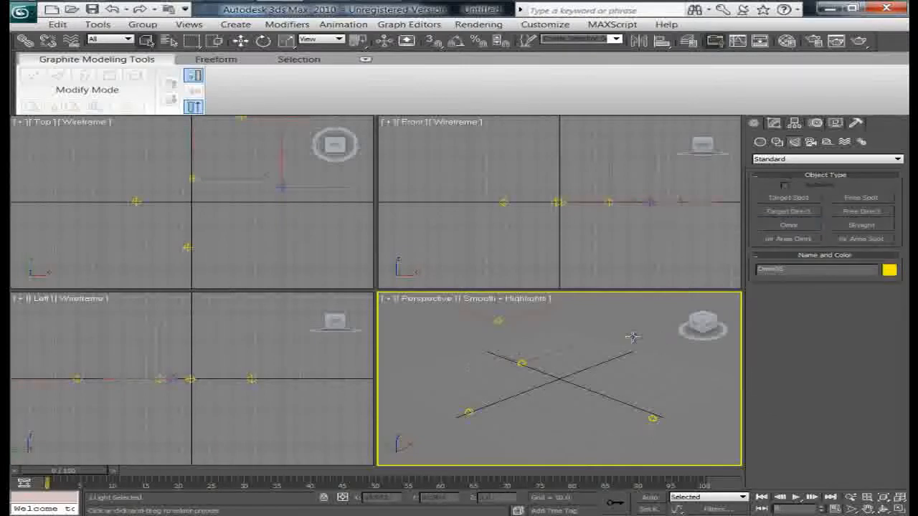
Rename the selected Omni light to Nebula and copy its name.
left_click(775, 125)
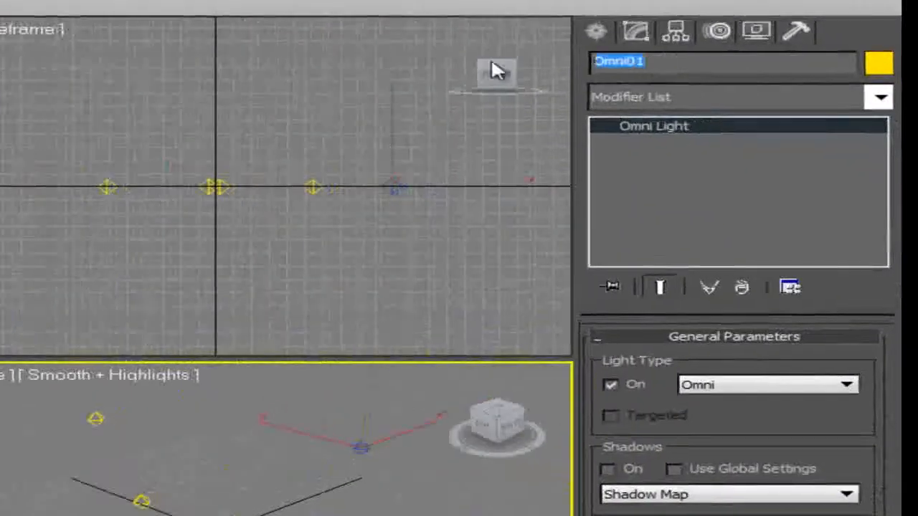
type("N")
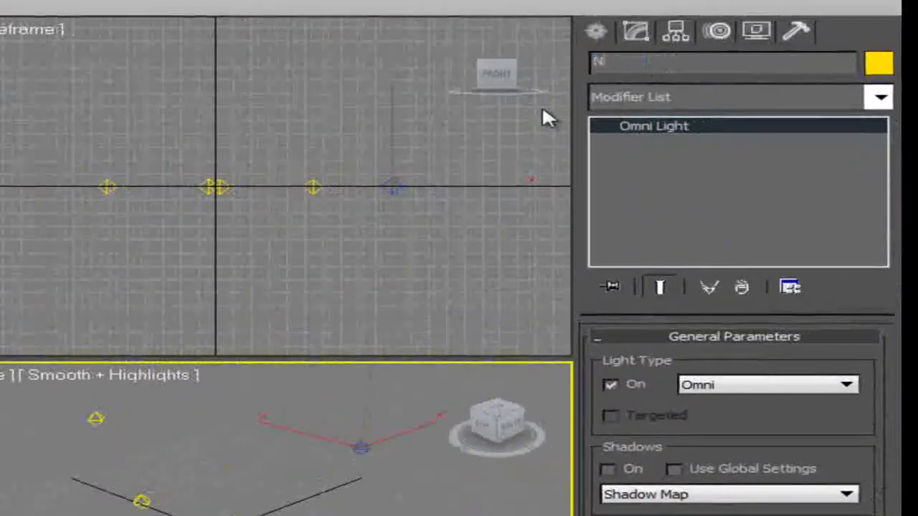
type("ebula")
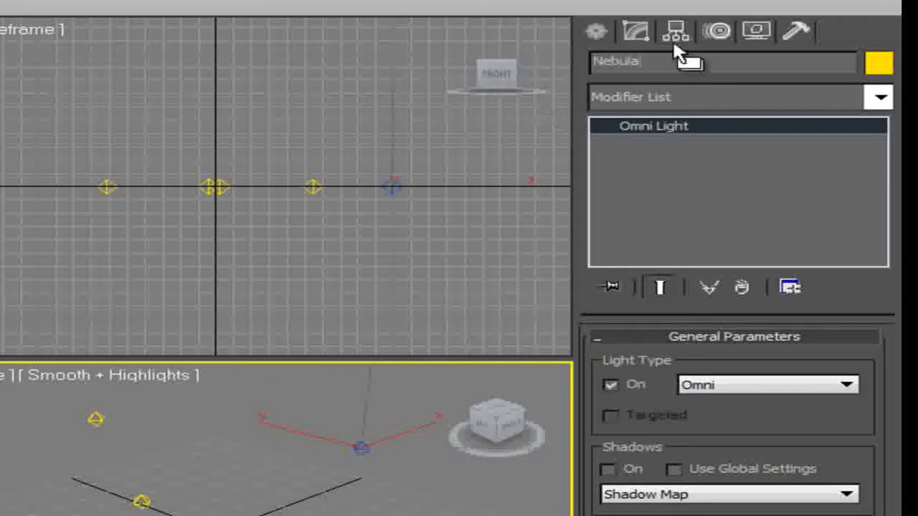
key("Return")
right_click(606, 66)
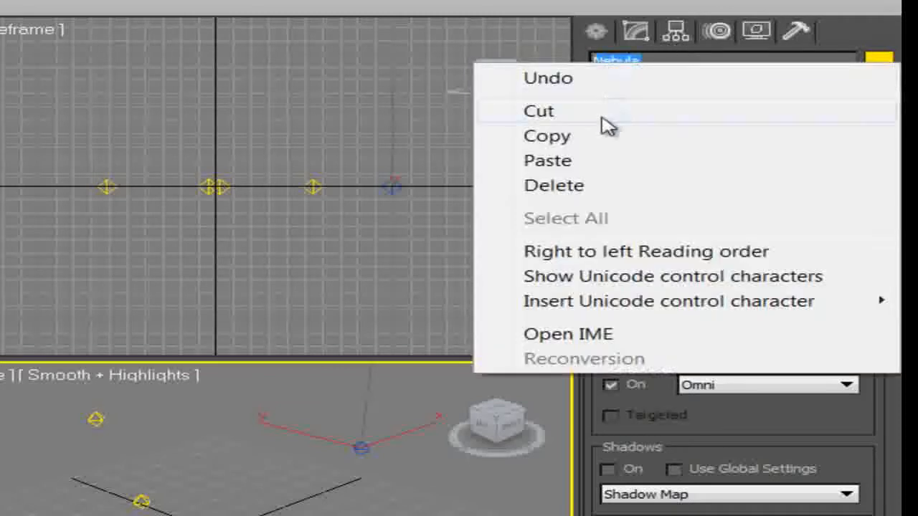
left_click(607, 136)
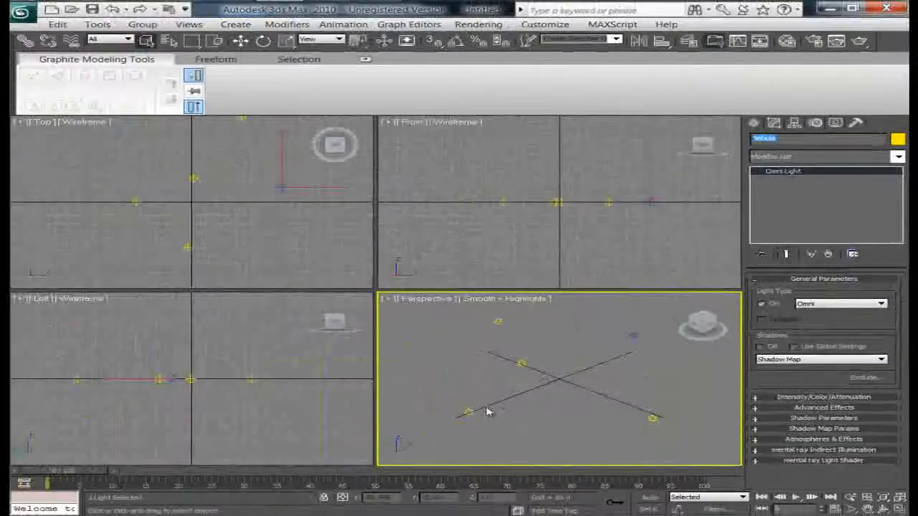
Rename two other Omni lights by pasting the name, making Nebula2 and Nebula3.
left_click(471, 411)
left_click_drag(779, 143, 699, 142)
key("ctrl+v")
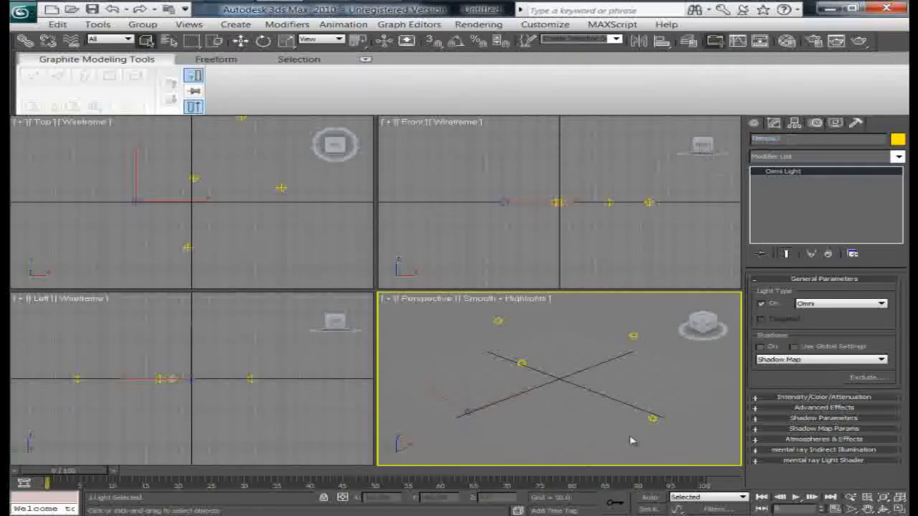
left_click(652, 419)
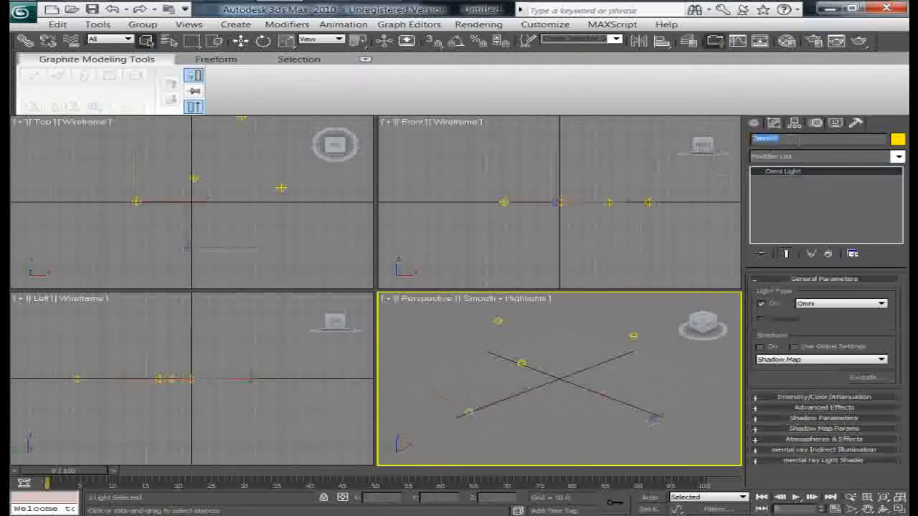
key("ctrl+v")
Rename the remaining two Omni lights Star and Star2, then deselect everything.
left_click(500, 321)
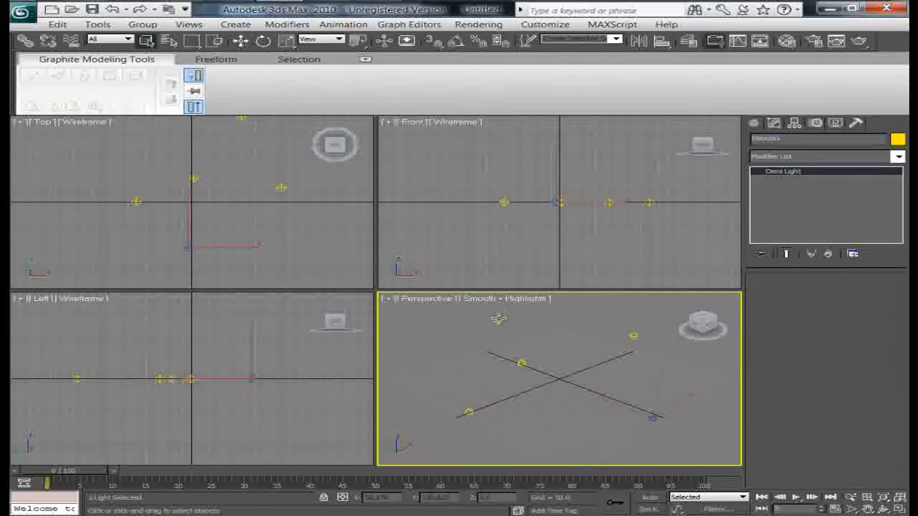
left_click_drag(787, 139, 681, 132)
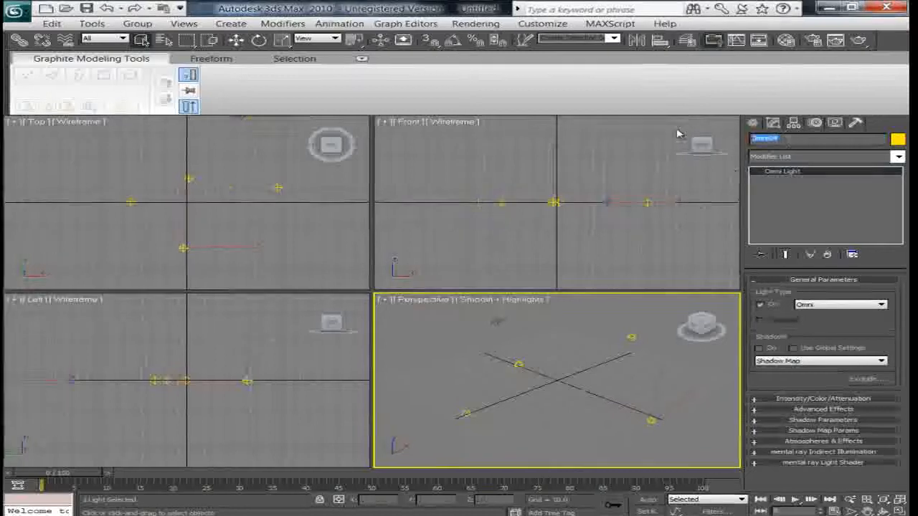
type("Star")
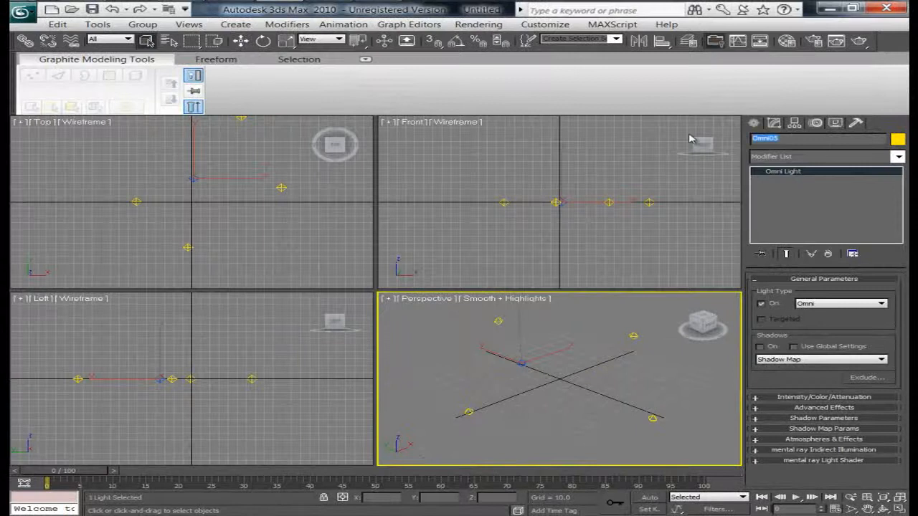
type("S")
left_click(583, 332)
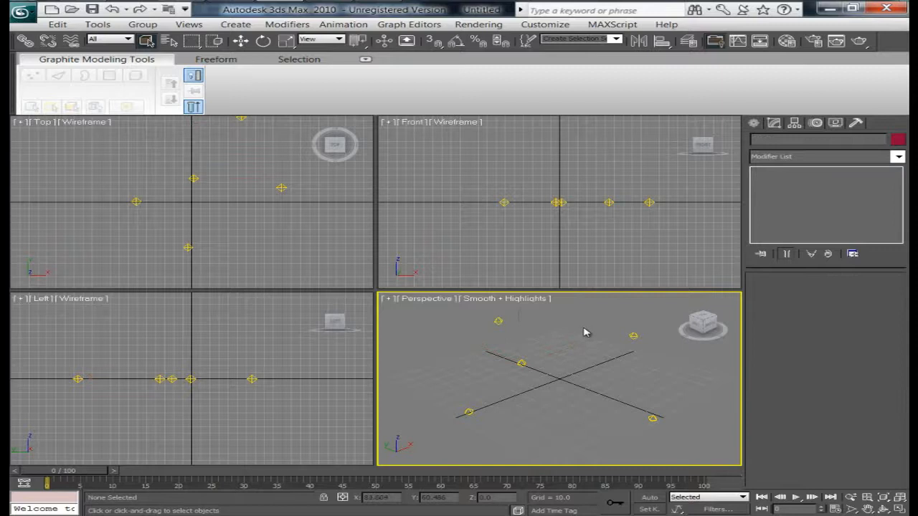
Open Video Post and add a Perspective scene event labelled view.
left_click(241, 41)
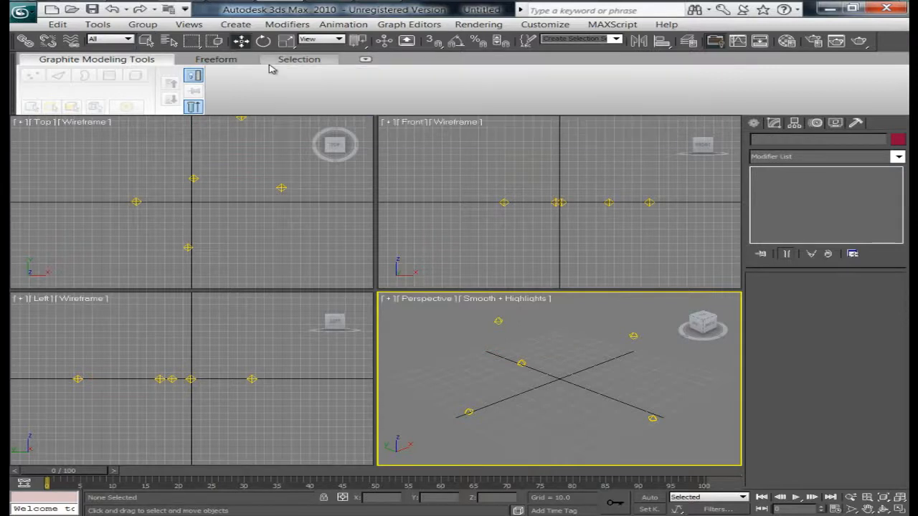
left_click(477, 24)
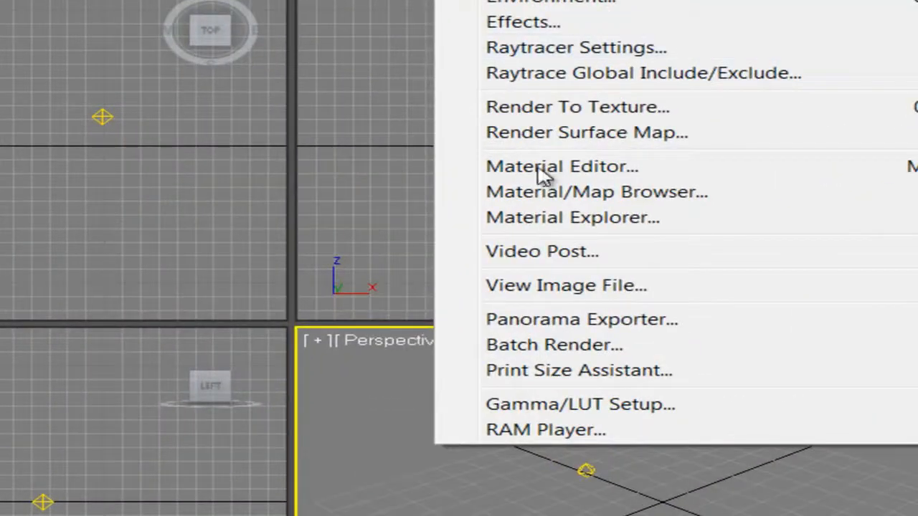
left_click(584, 258)
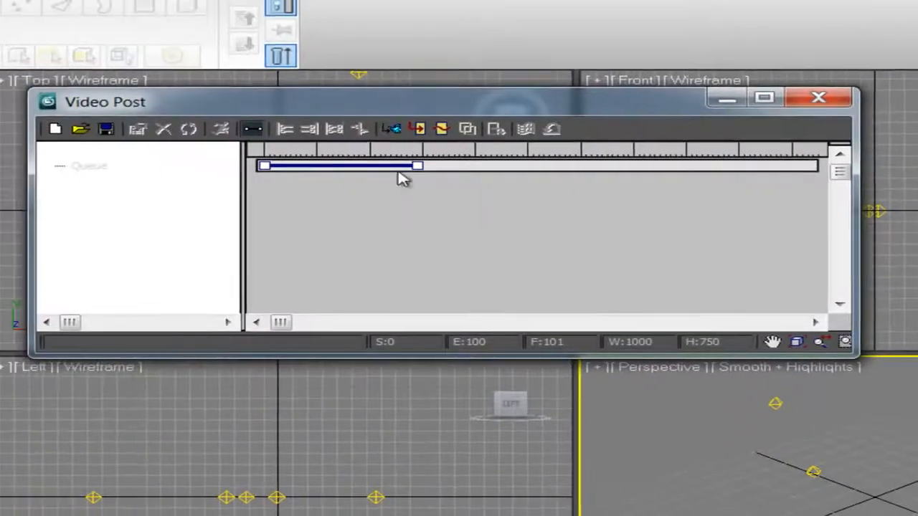
left_click(396, 134)
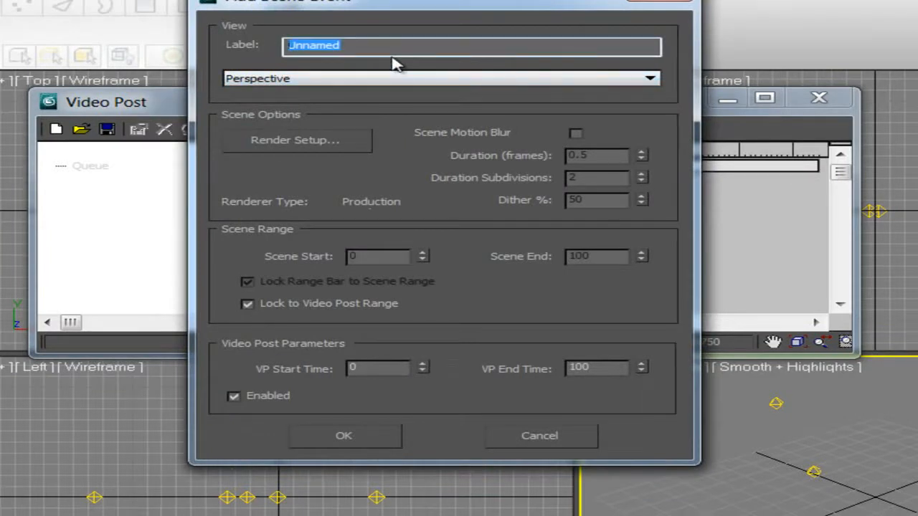
type("view")
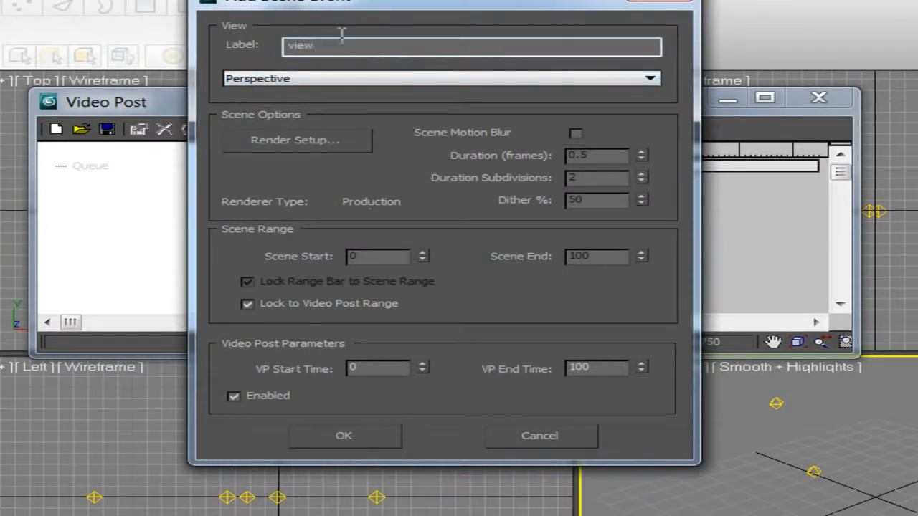
left_click(361, 435)
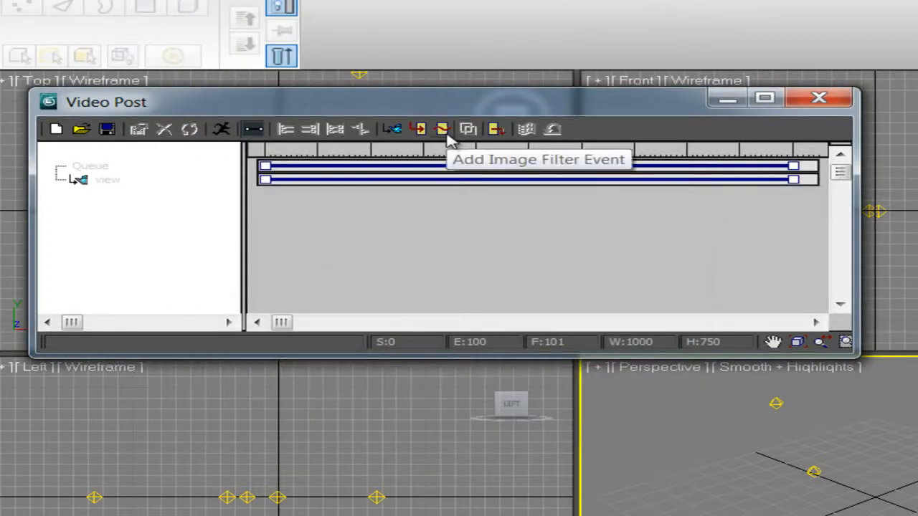
Add a Lens Effects Flare image filter event labelled Nebula to the Video Post queue.
left_click(444, 131)
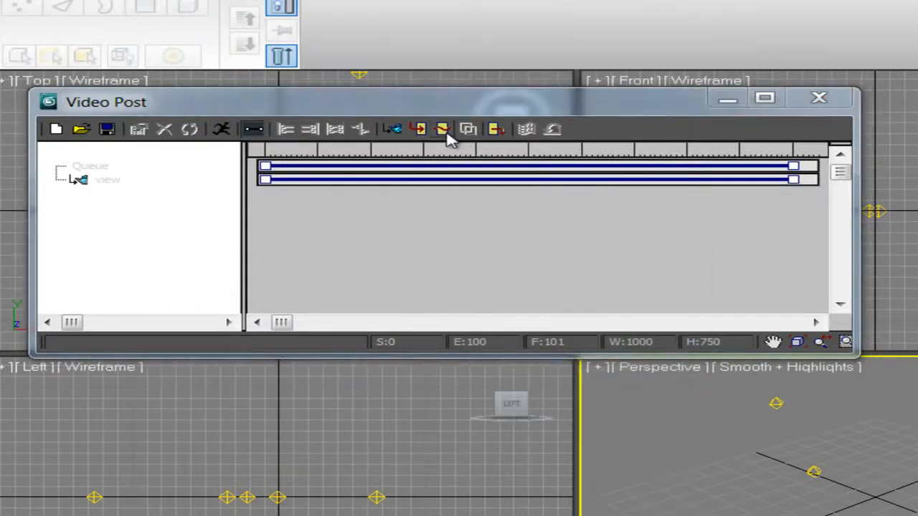
left_click(342, 126)
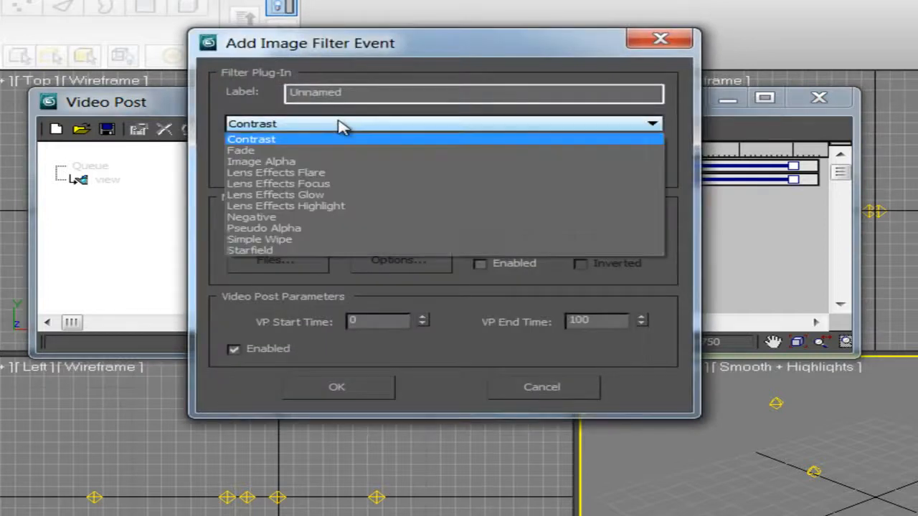
left_click(330, 172)
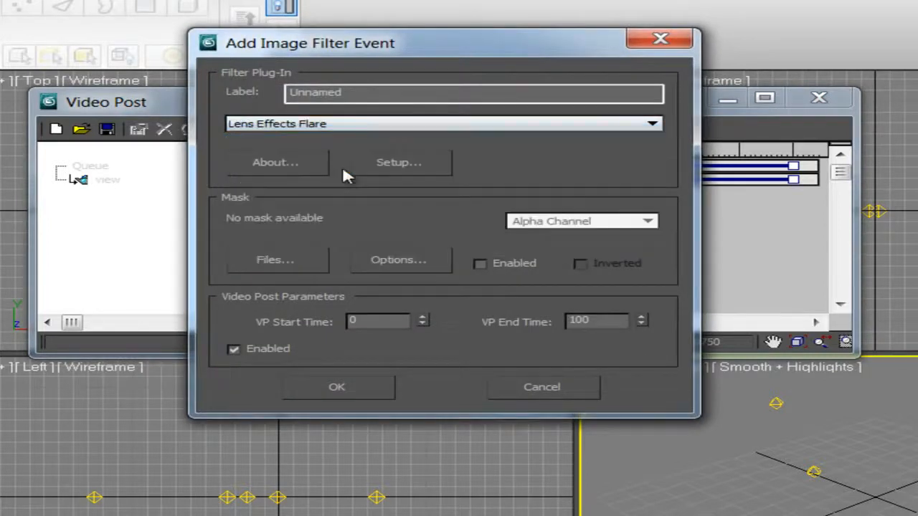
key("shift+Tab")
type("N")
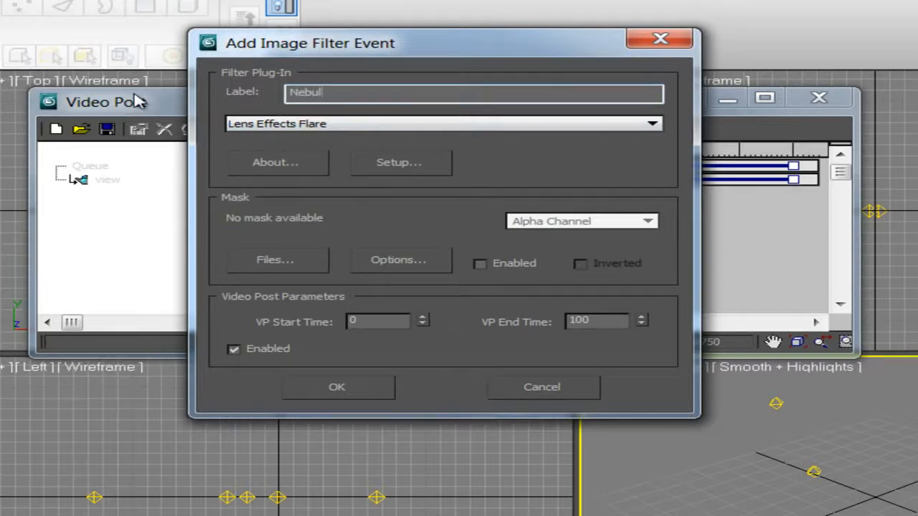
left_click(379, 387)
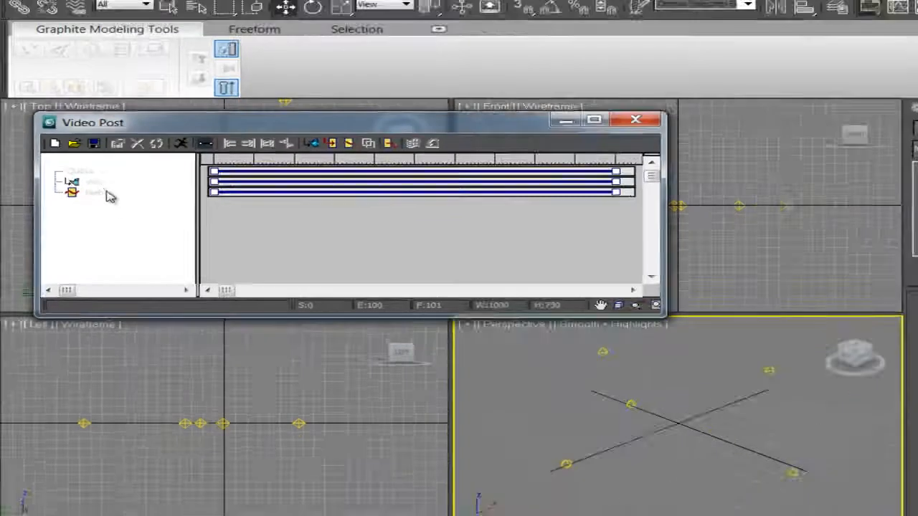
In the Nebula flare's setup, set the node source to the Nebula light and preview it with VP Queue.
double_click(92, 191)
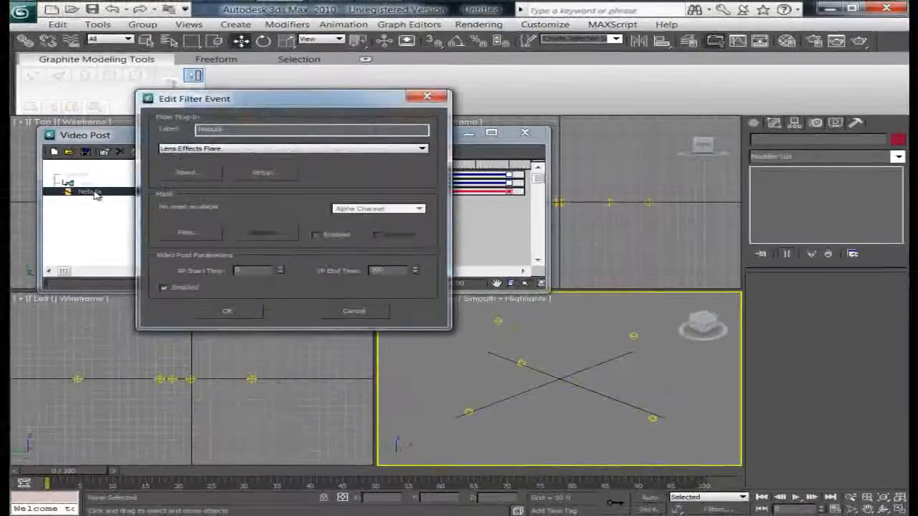
left_click(282, 178)
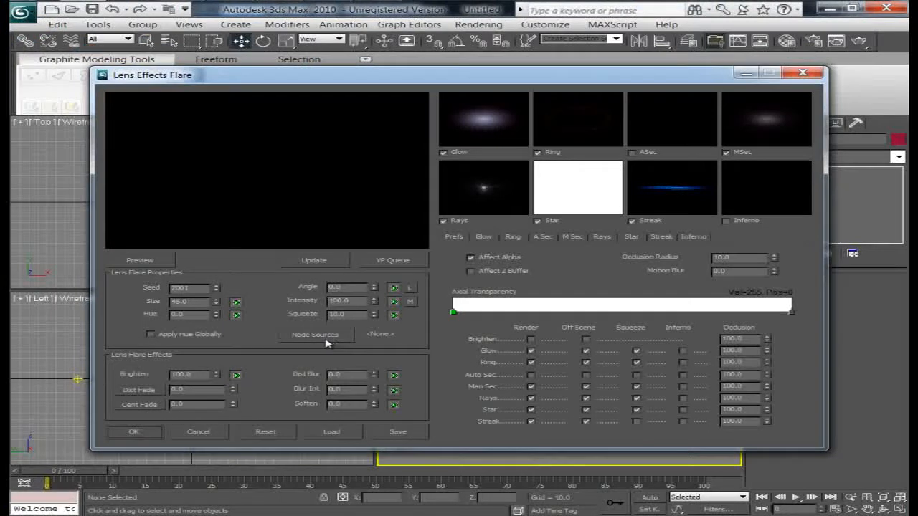
left_click(315, 335)
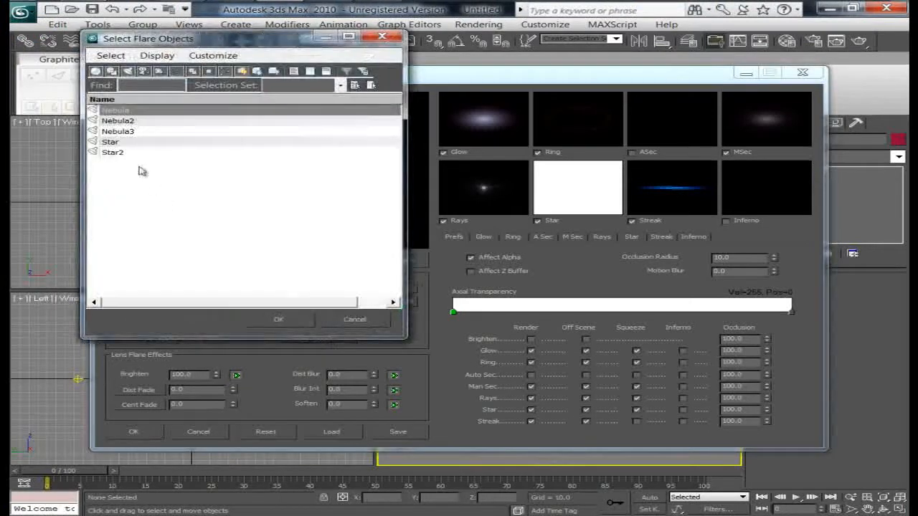
left_click(276, 319)
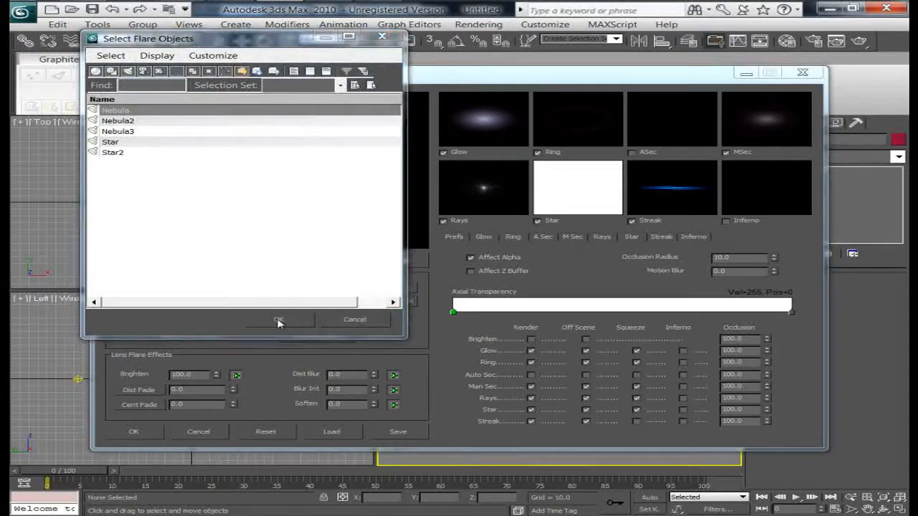
left_click(414, 264)
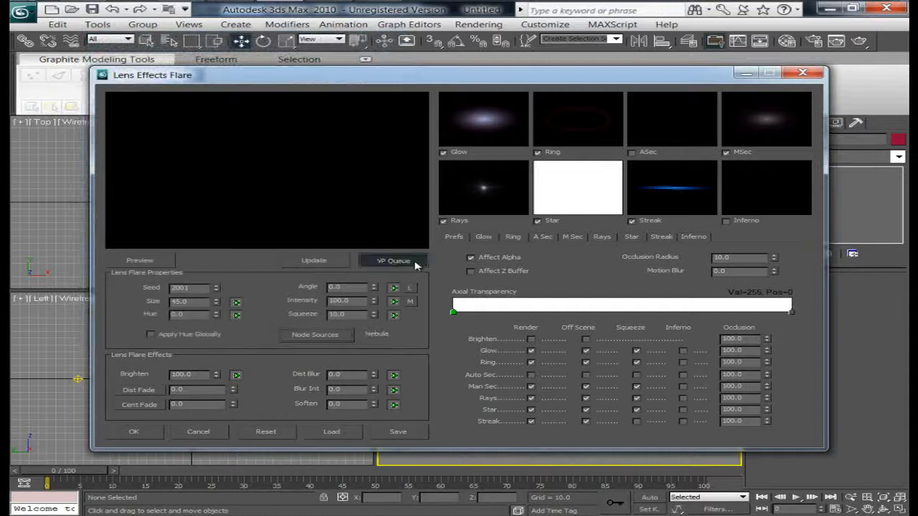
left_click(156, 262)
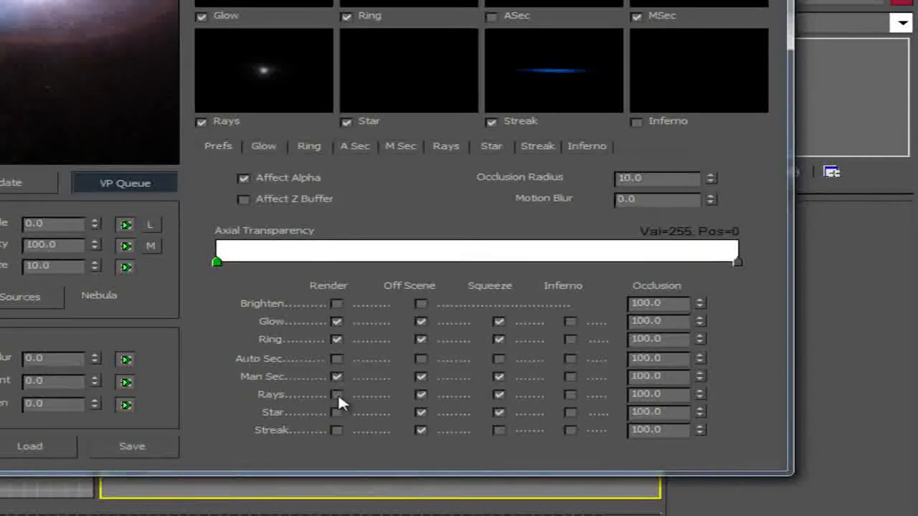
Turn off Ring rendering in the flare preferences and set the flare's Squeeze to 0.
left_click(336, 339)
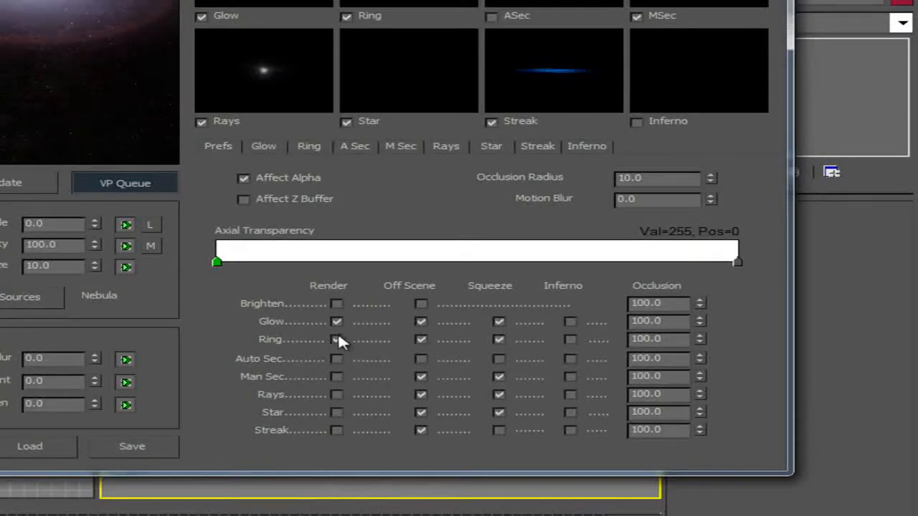
left_click_drag(64, 266, 13, 266)
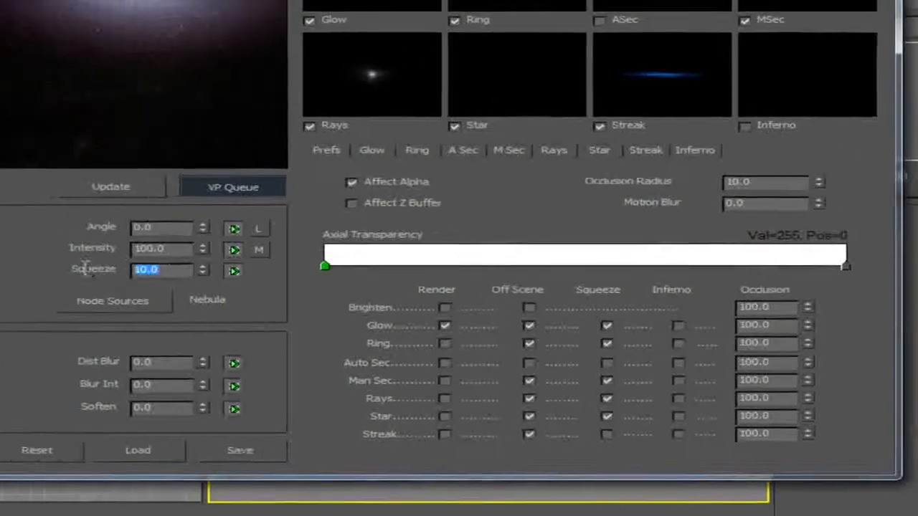
type("0")
key("Return")
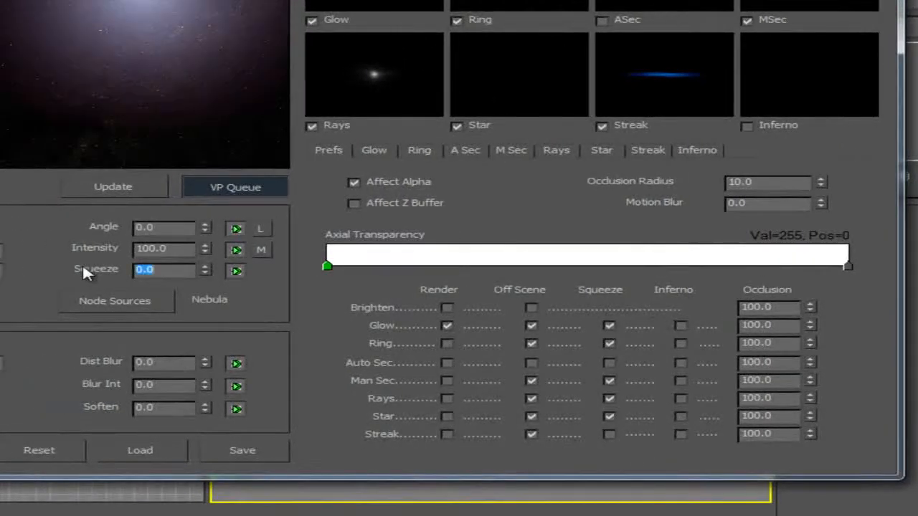
Enable Inferno for Glow, then set the Glow radial color's starting flag to black.
left_click(682, 326)
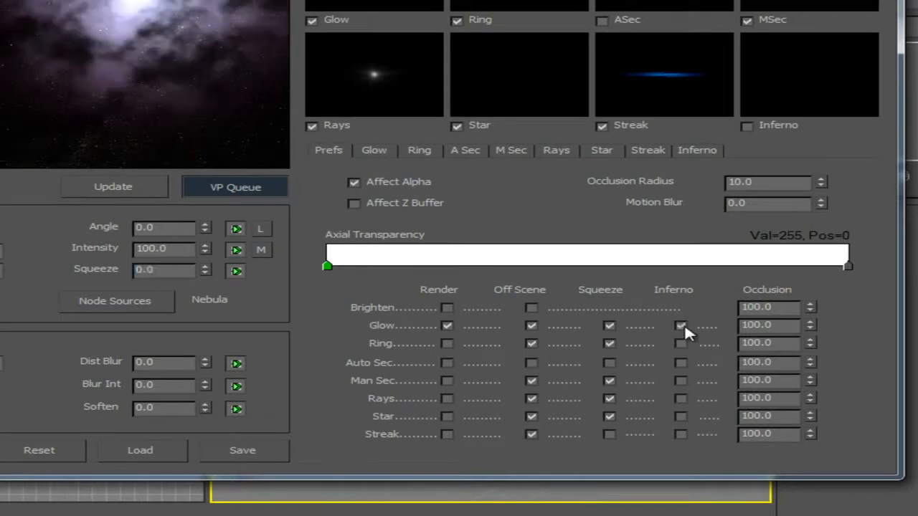
left_click(375, 150)
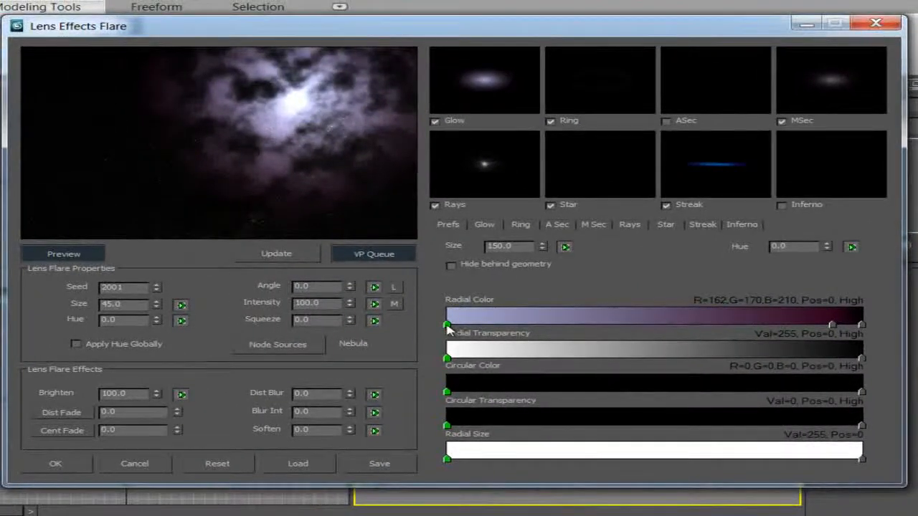
double_click(447, 324)
left_click_drag(537, 239, 529, 245)
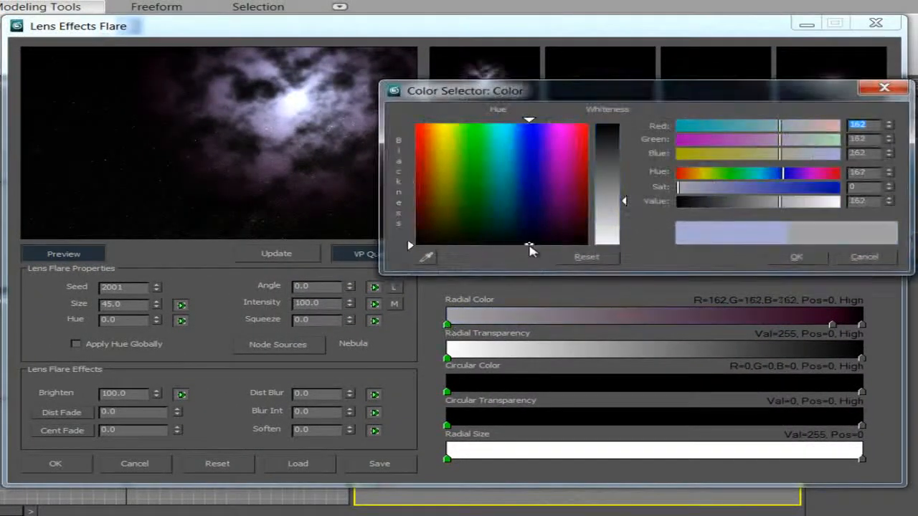
left_click_drag(617, 190, 609, 123)
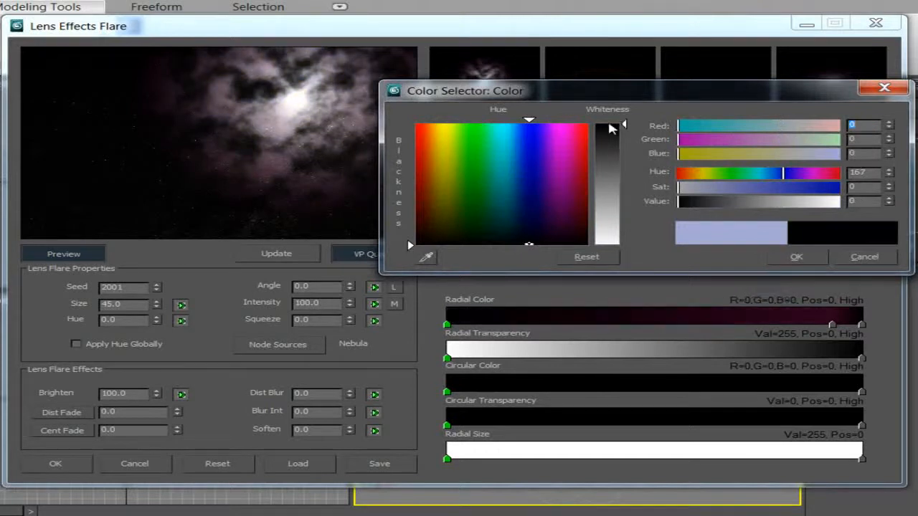
left_click(796, 259)
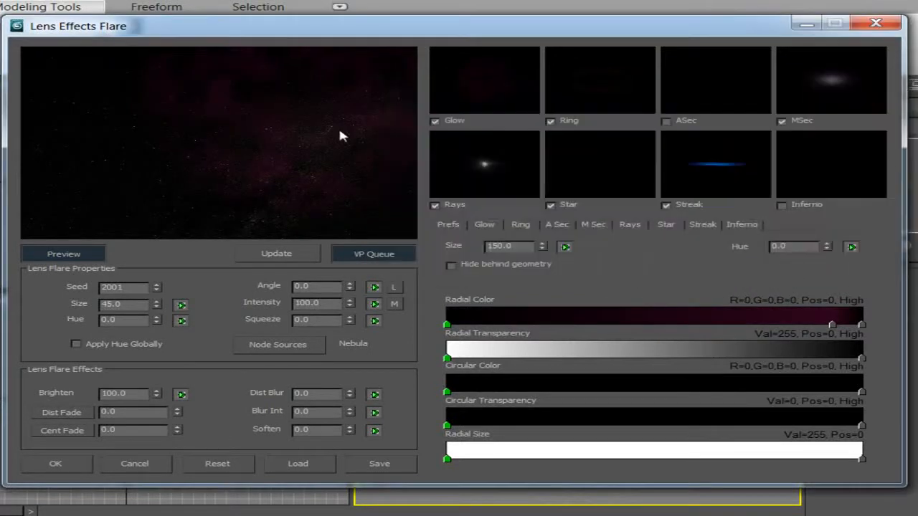
Move the middle Glow radial color flag to position 27 and set it to purple (R72, G1, B93).
left_click_drag(832, 325, 561, 329)
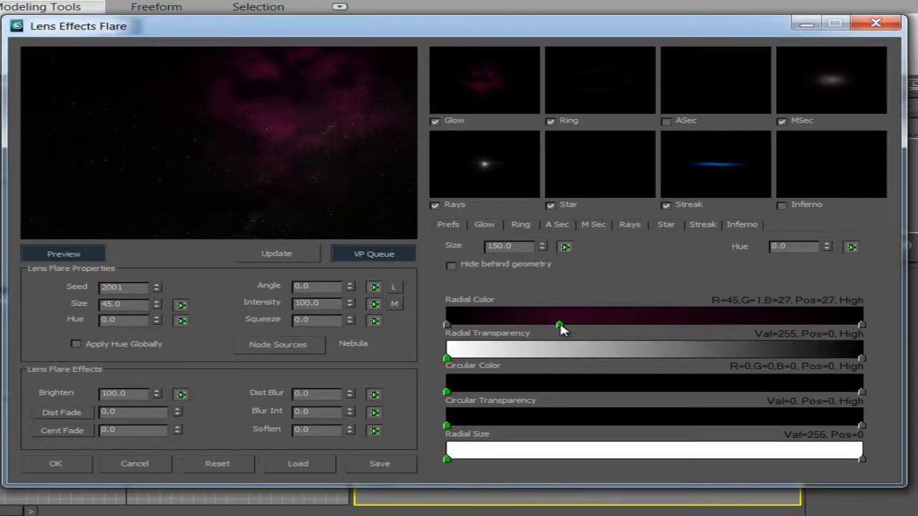
double_click(560, 327)
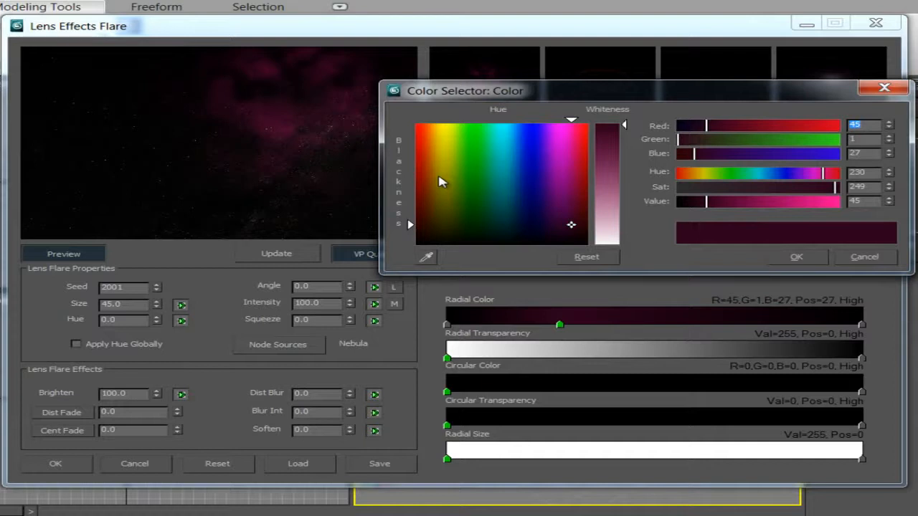
left_click_drag(562, 173, 555, 204)
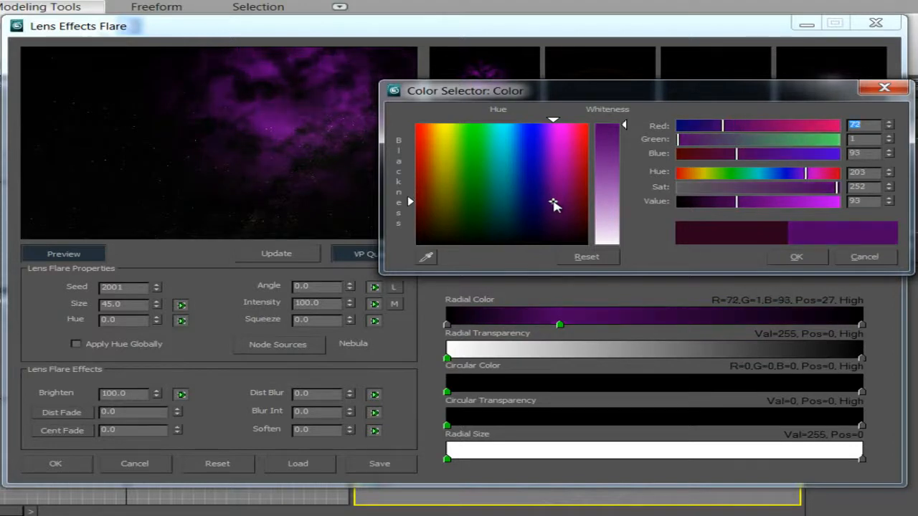
left_click(807, 260)
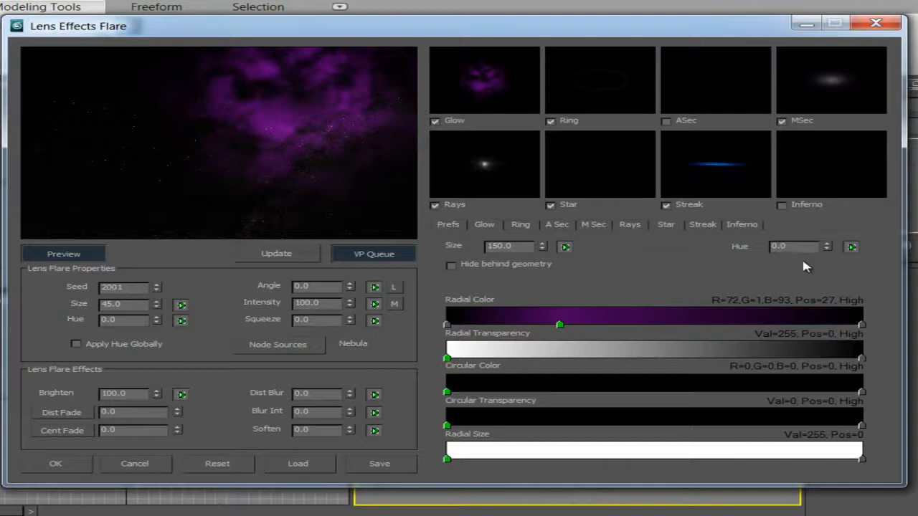
Set the Glow radial color's end flag to dark orange (R149, G35, B0).
double_click(861, 326)
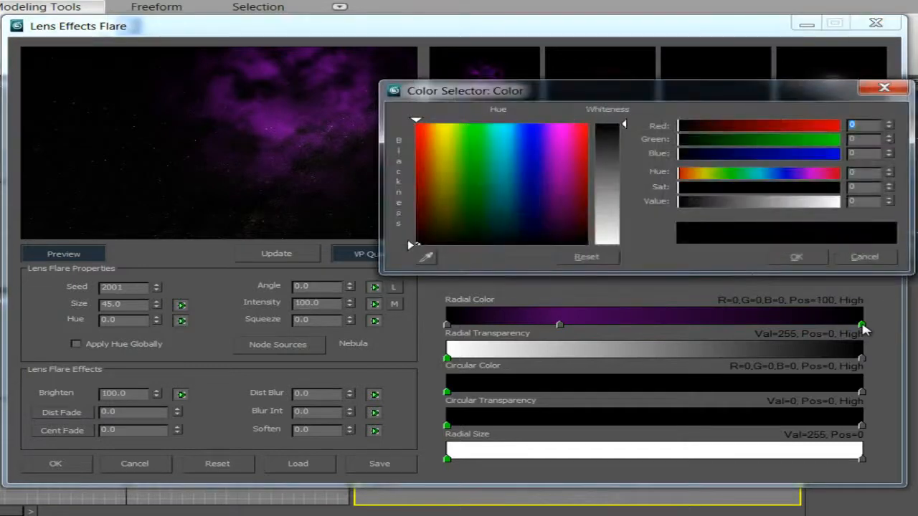
left_click(421, 147)
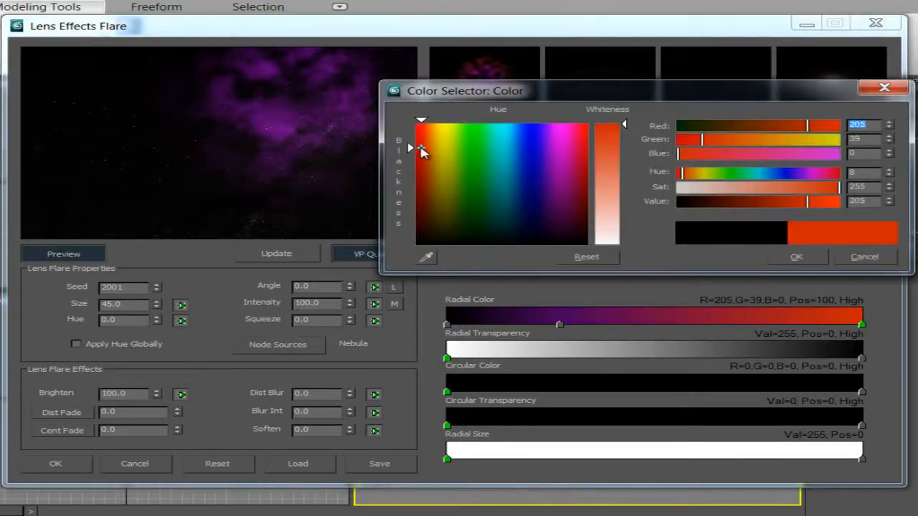
left_click_drag(420, 150, 424, 178)
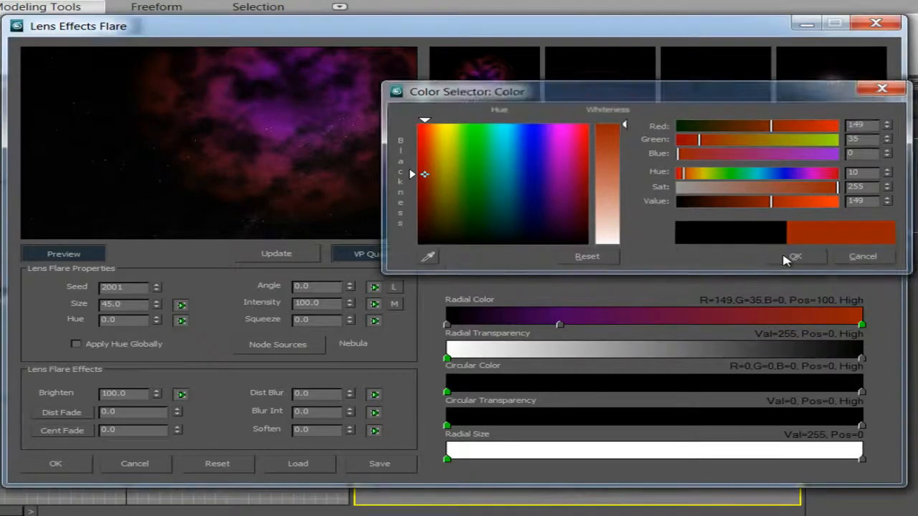
left_click(782, 260)
Reduce the Glow size to about 116.
left_click_drag(543, 251, 545, 272)
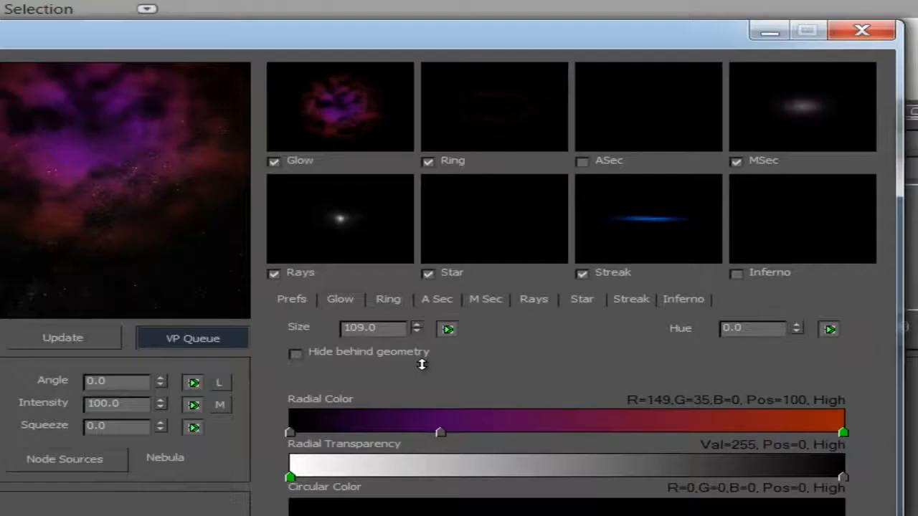
left_click_drag(421, 365, 421, 358)
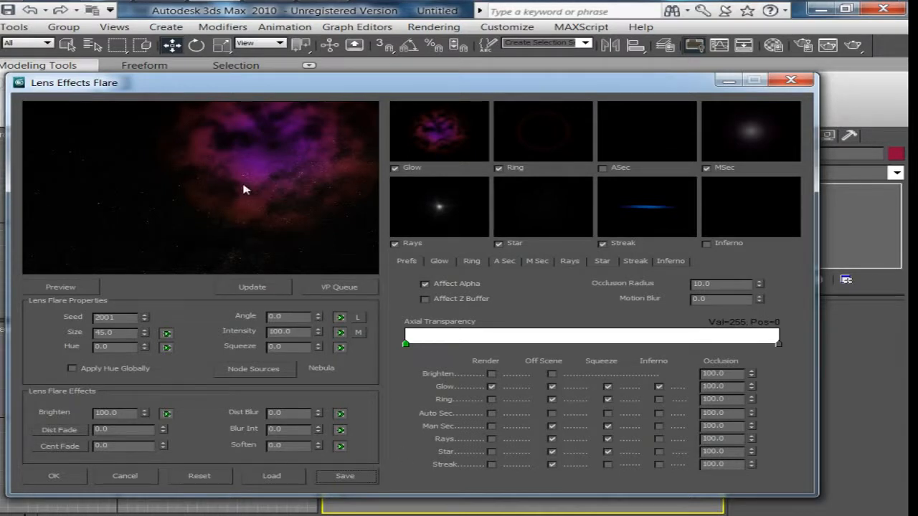
Save the flare settings as Nebula.lzf.
left_click(345, 476)
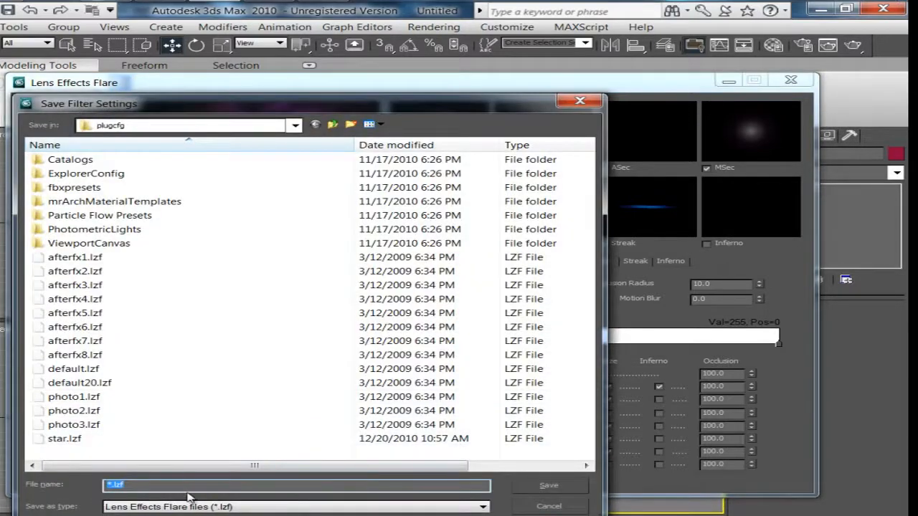
type("Nebula")
left_click(546, 487)
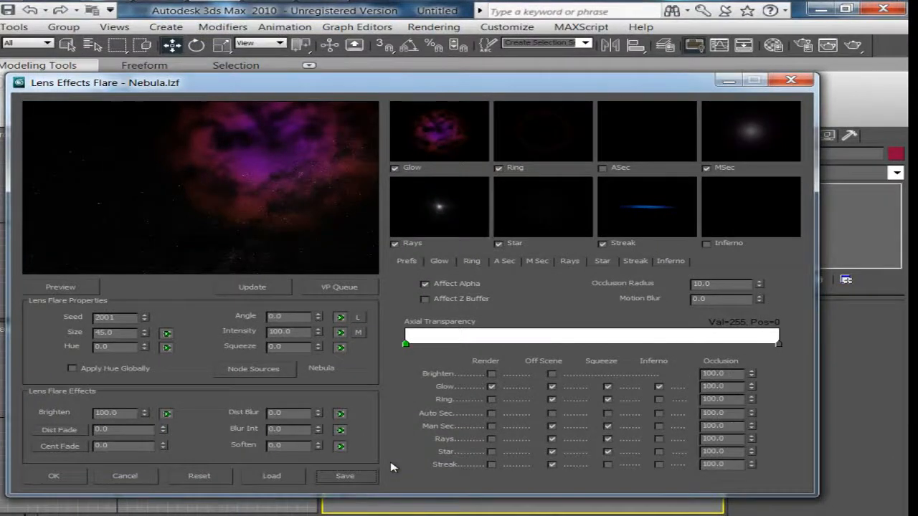
Load the Nebula.lzf flare settings and set the node source to the Nebula2 light.
left_click(288, 482)
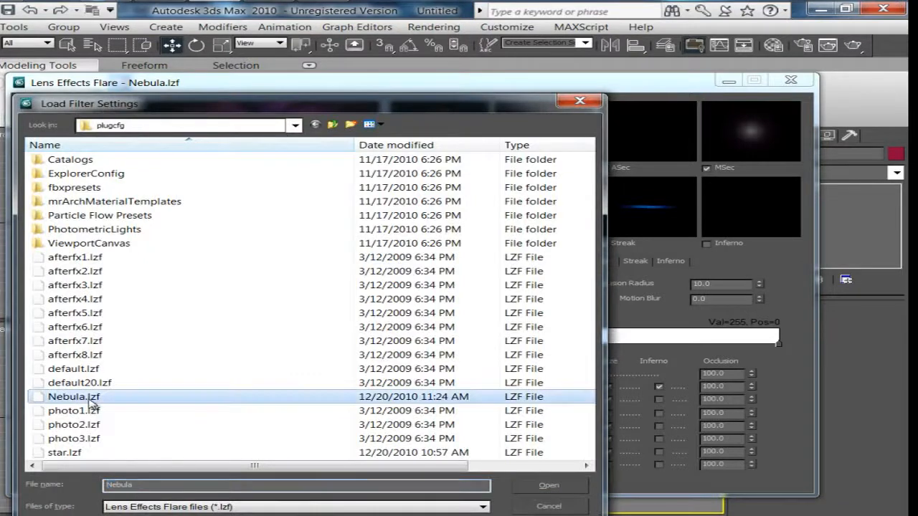
left_click(549, 486)
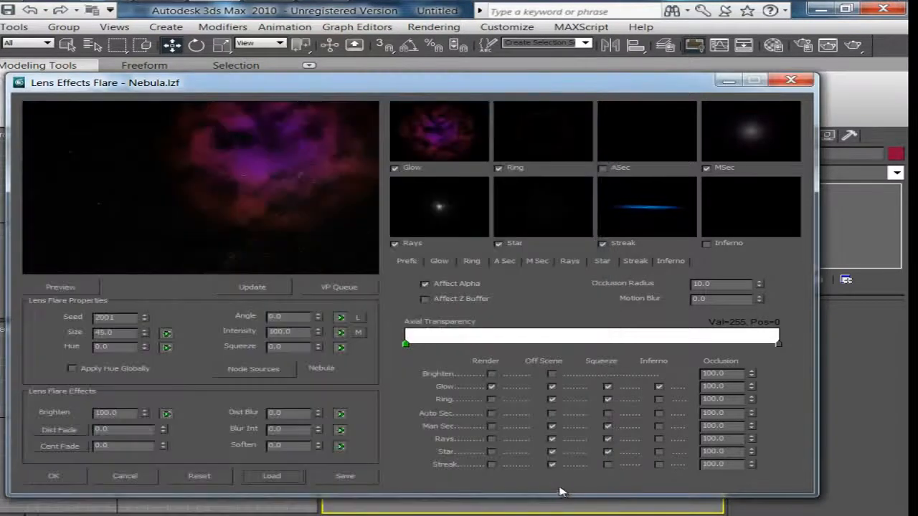
left_click(262, 373)
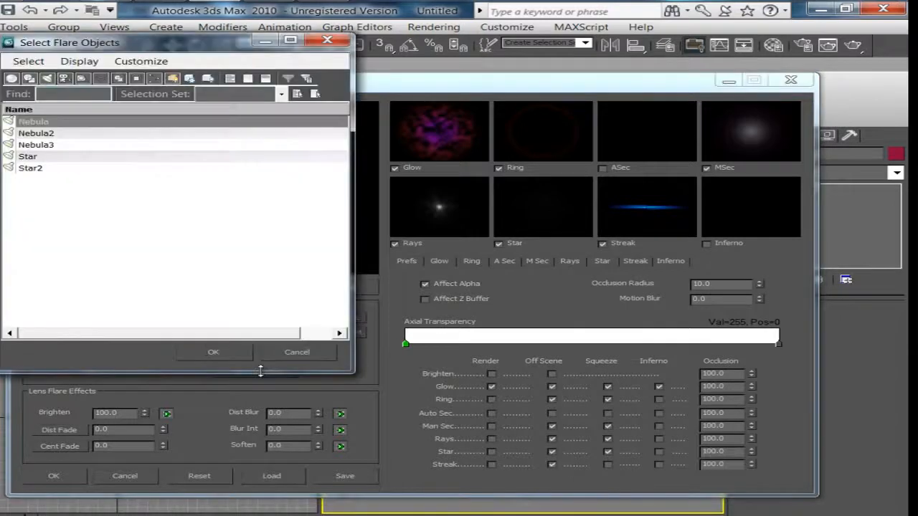
left_click(58, 135)
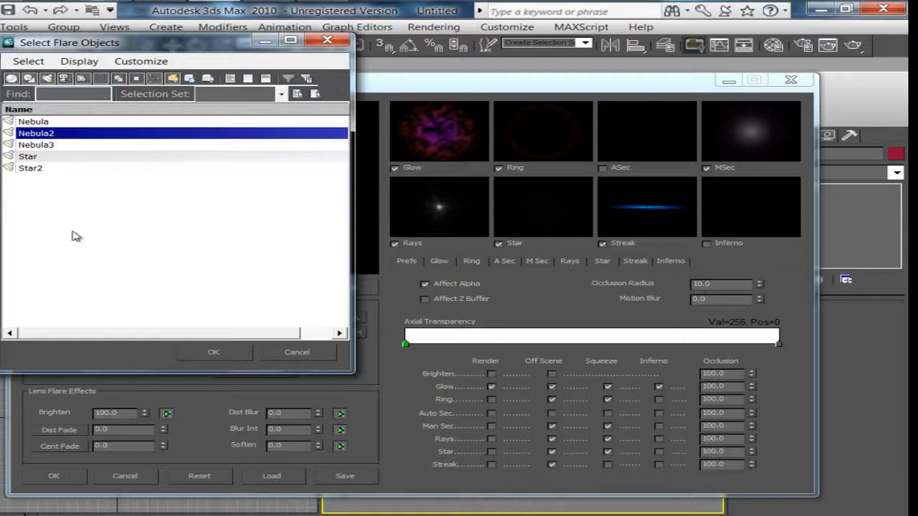
left_click(210, 352)
Preview the Nebula2 flare with VP Queue, check the Glow settings, and accept the flare setup.
left_click(355, 288)
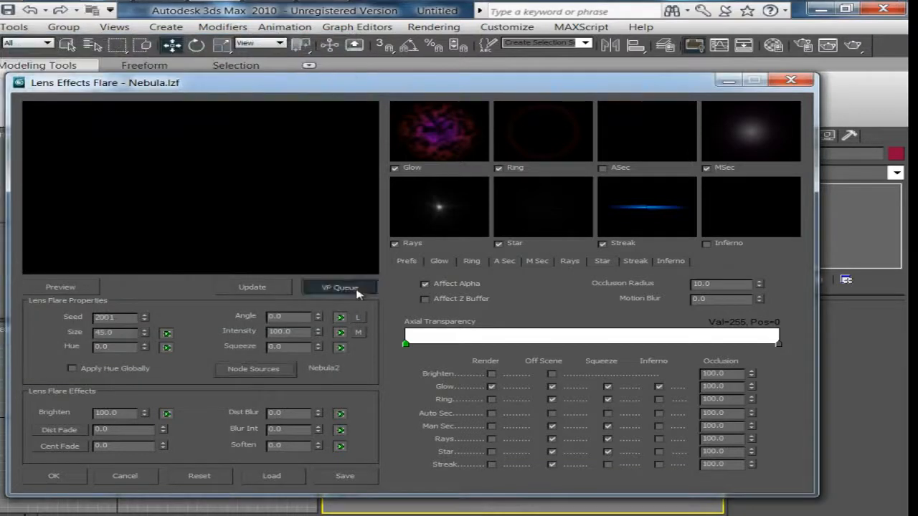
left_click(81, 287)
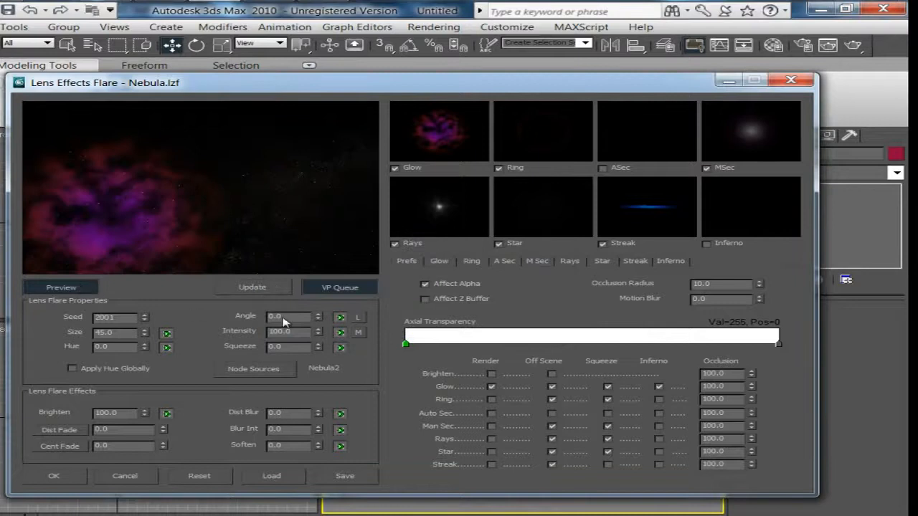
left_click(440, 262)
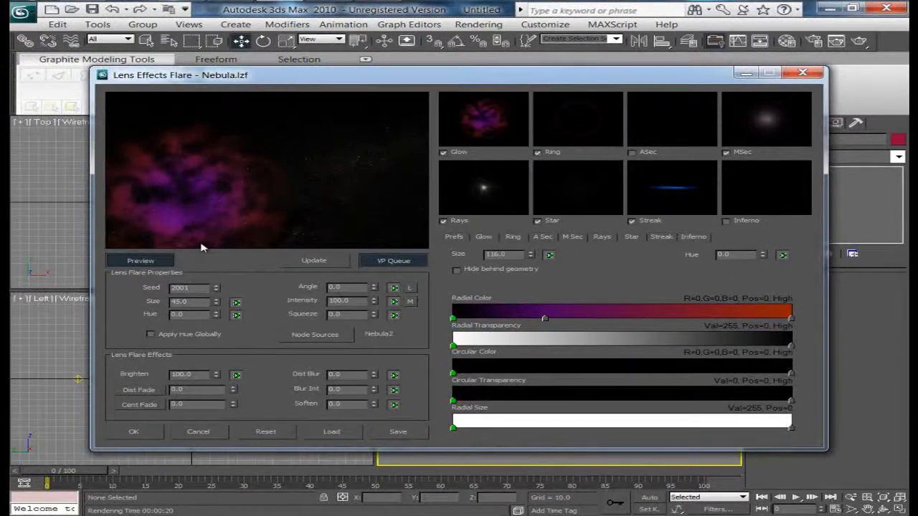
left_click(134, 432)
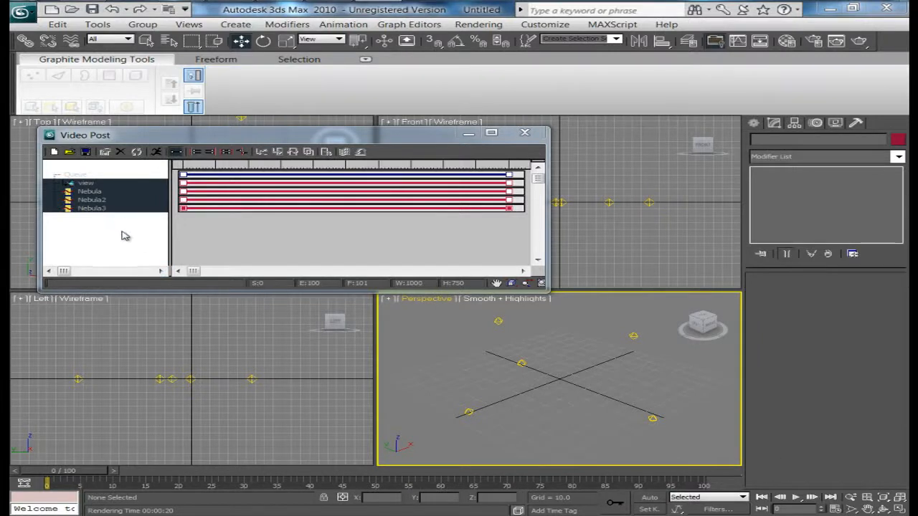
Add a Lens Effects Flare image filter event labelled Star to the Video Post queue.
left_click(283, 149)
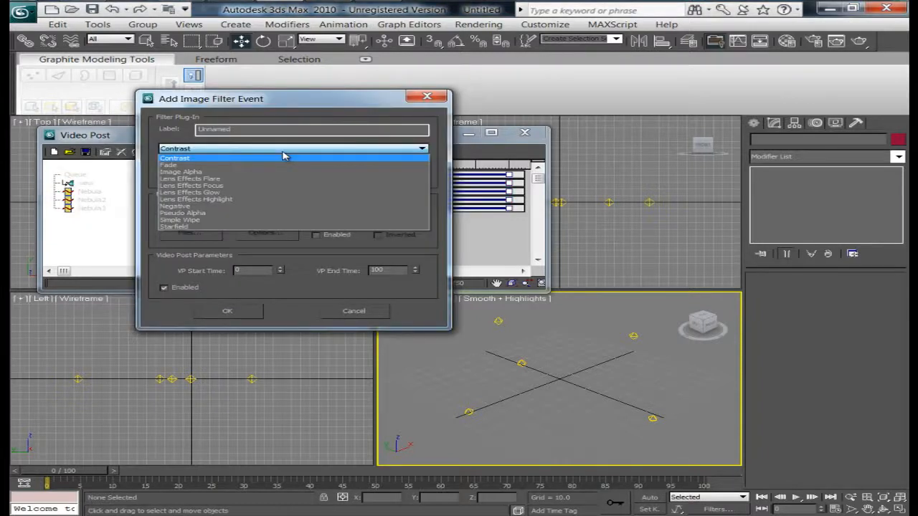
left_click(248, 179)
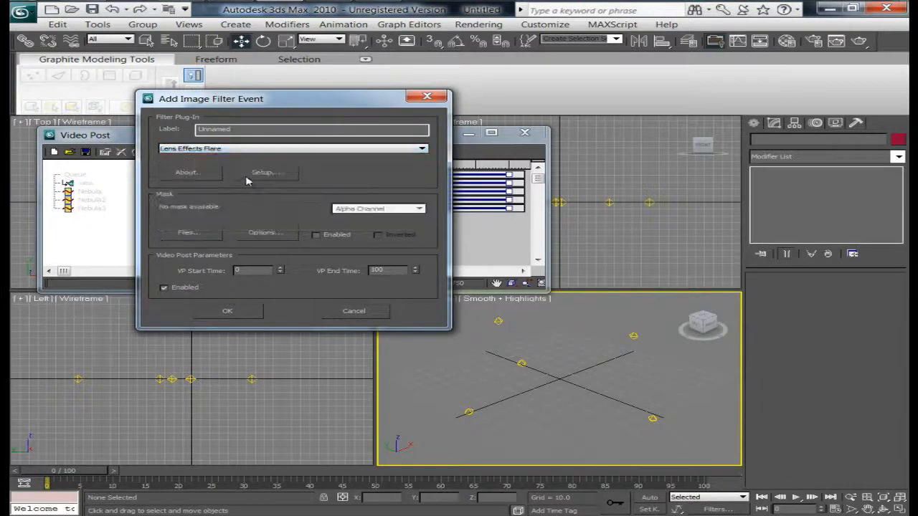
left_click_drag(245, 130, 111, 132)
type("Star")
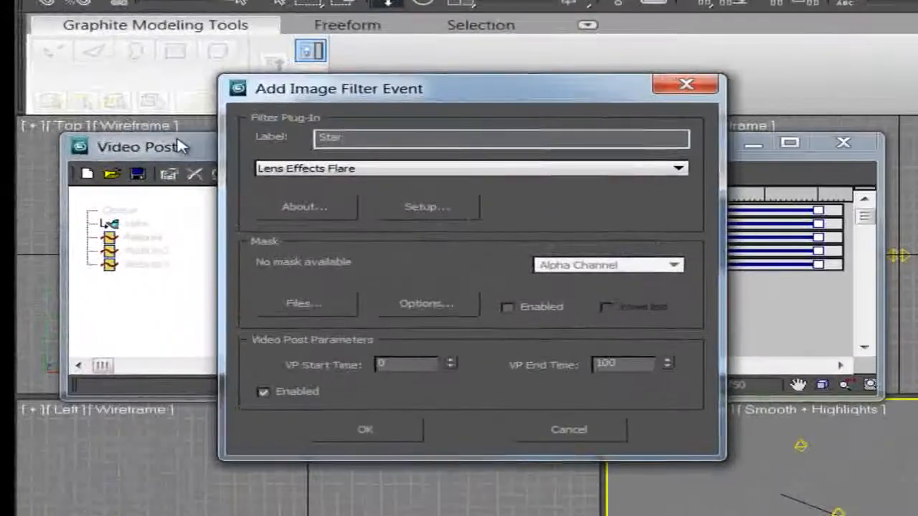
key("Return")
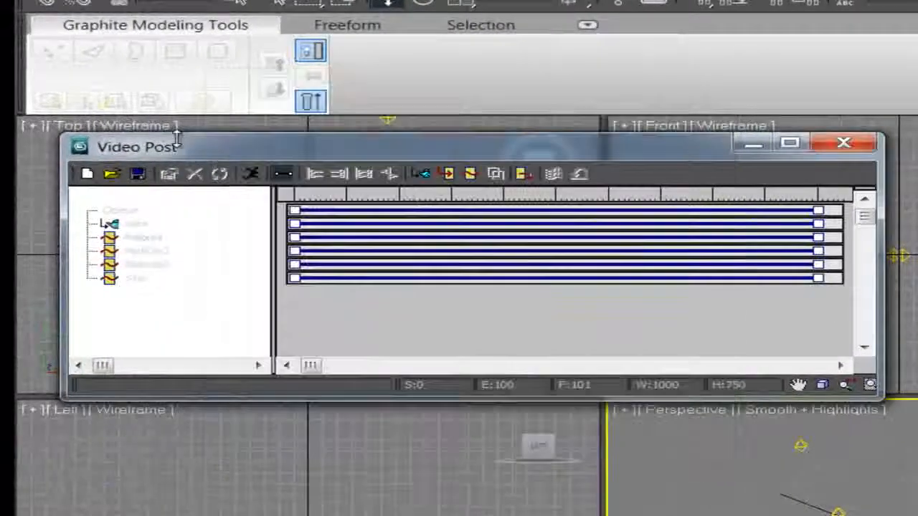
Open the Star event's flare setup, set its node source to the Star light, preview with VP Queue, and open Rays settings.
left_click(140, 265)
left_click(147, 279)
double_click(137, 279)
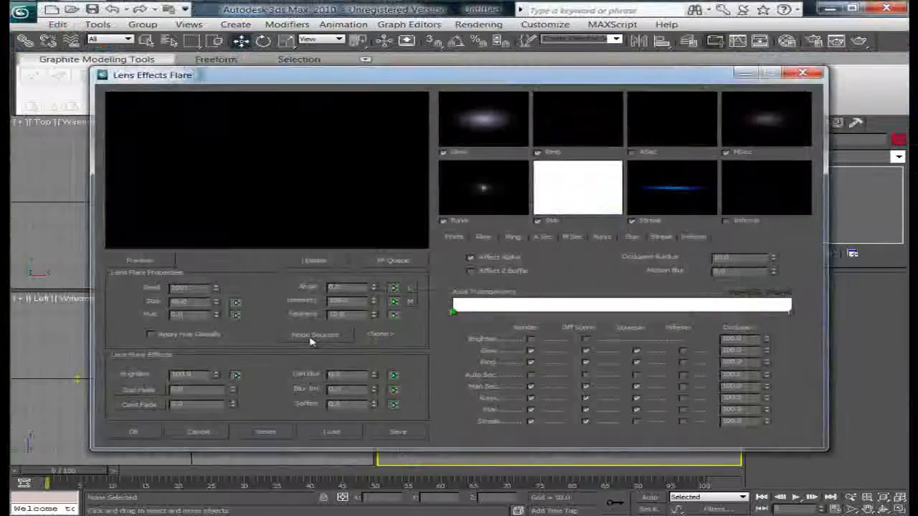
left_click(310, 340)
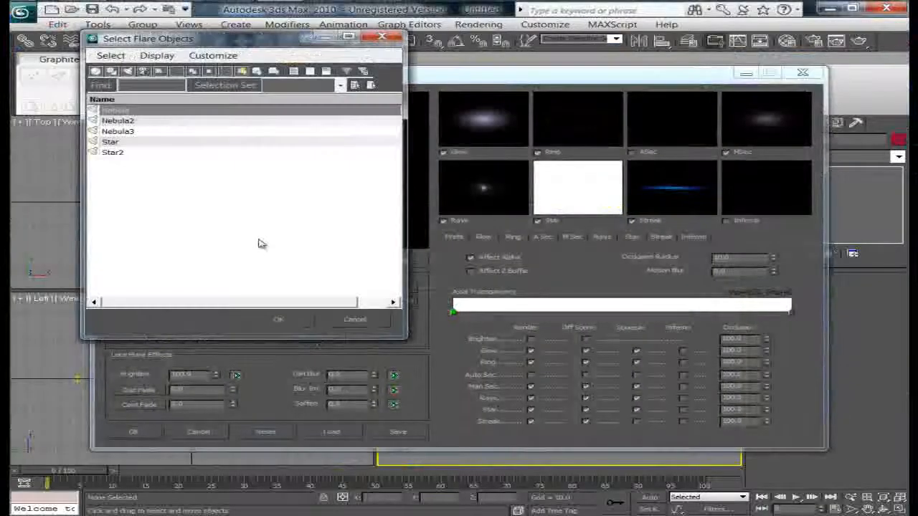
left_click(115, 143)
left_click(280, 323)
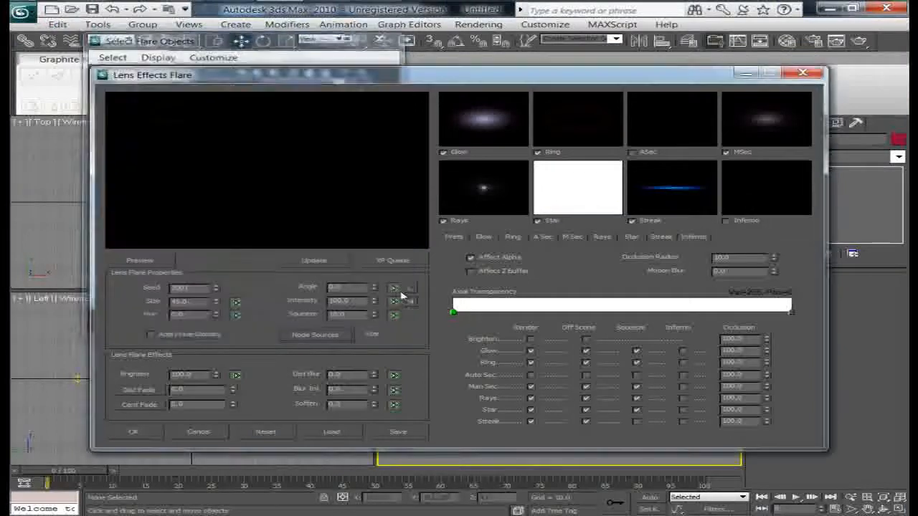
left_click(393, 261)
left_click(139, 260)
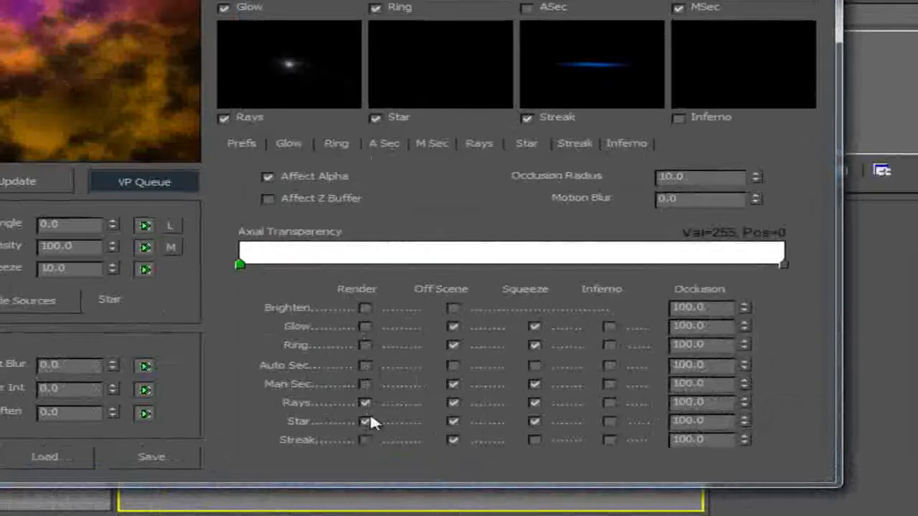
left_click(480, 144)
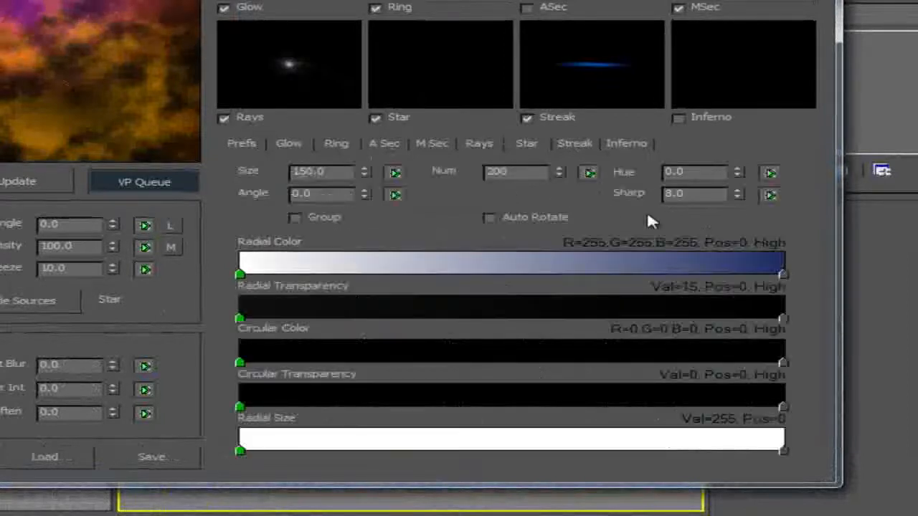
Set the Rays number to 95 and the Rays sharpness to 9.0.
left_click_drag(559, 178, 562, 260)
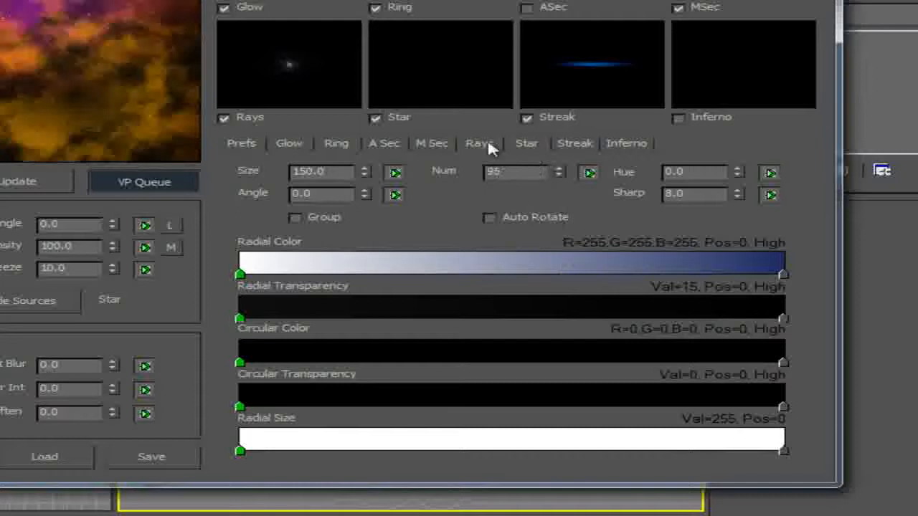
left_click(738, 190)
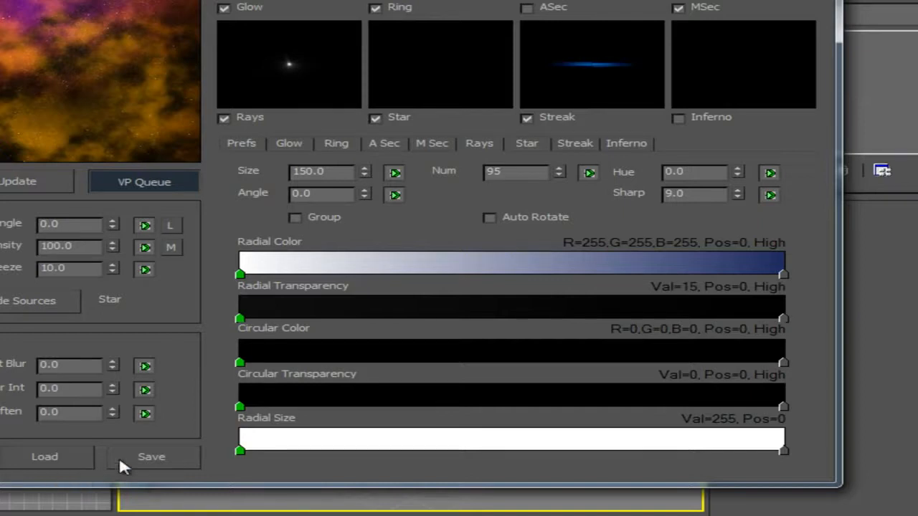
Save the flare settings over star.lzf, confirming the replacement, and accept the flare setup.
left_click(151, 456)
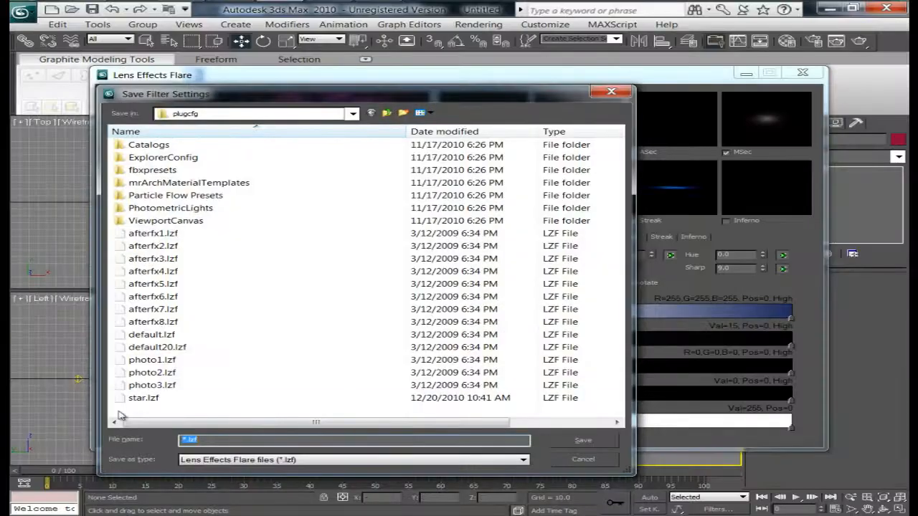
left_click(129, 398)
left_click(587, 440)
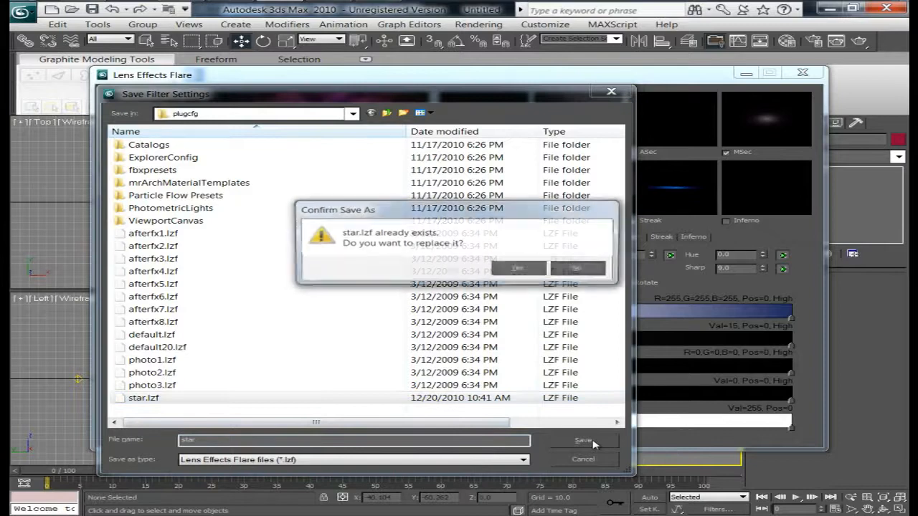
left_click(519, 269)
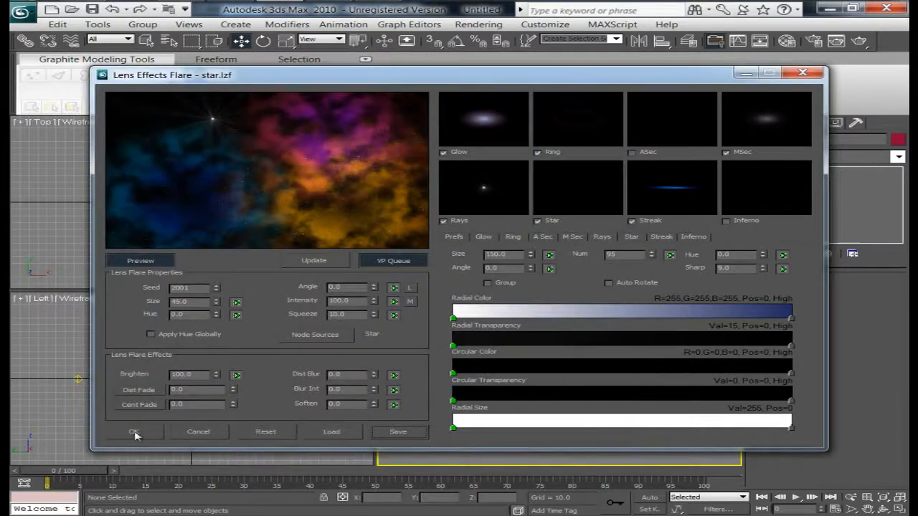
left_click(135, 433)
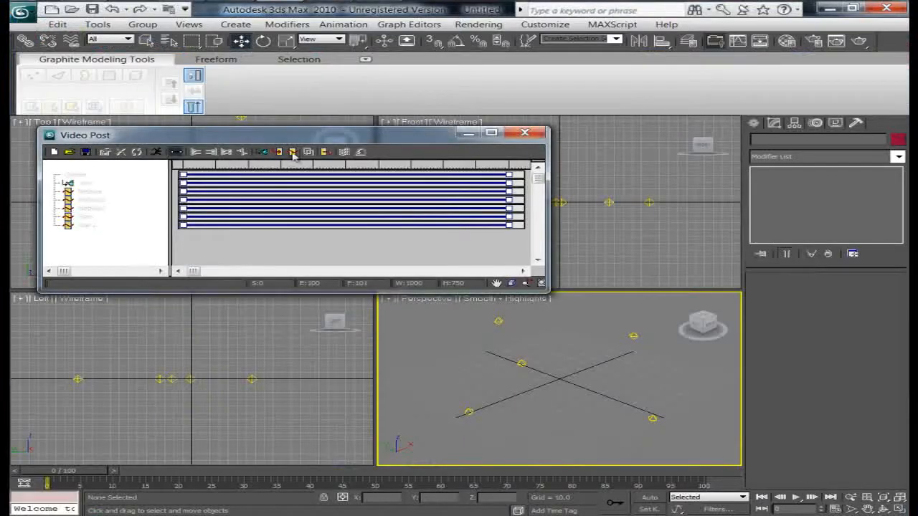
Add a Lens Effects Flare image filter event labelled Nebula over to the Video Post queue.
double_click(251, 132)
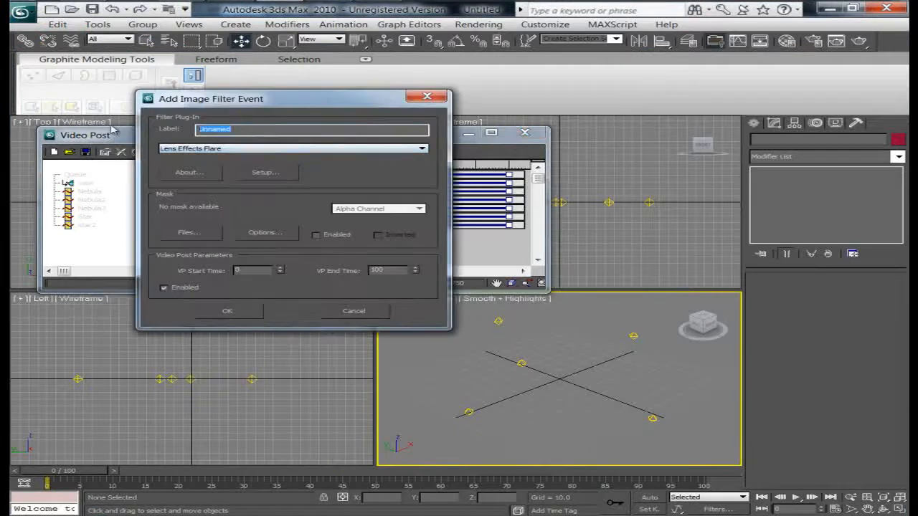
type("Nebul")
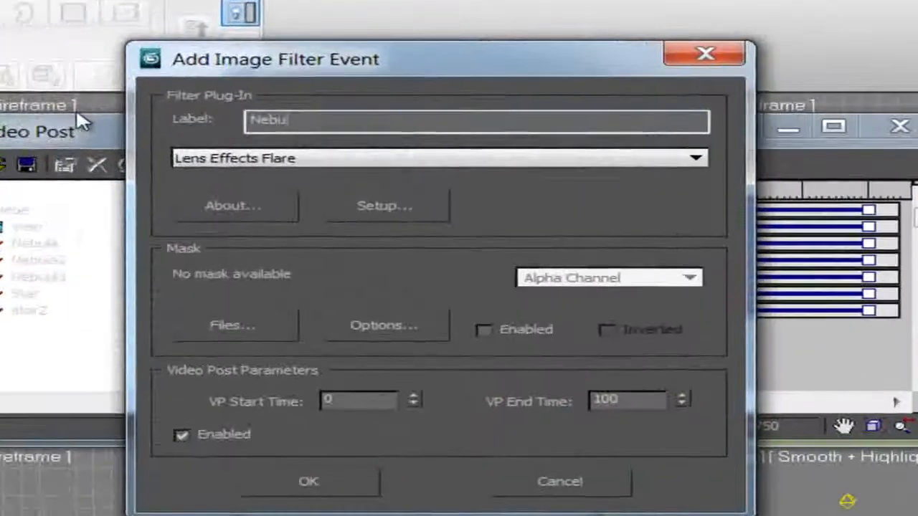
type("a ever")
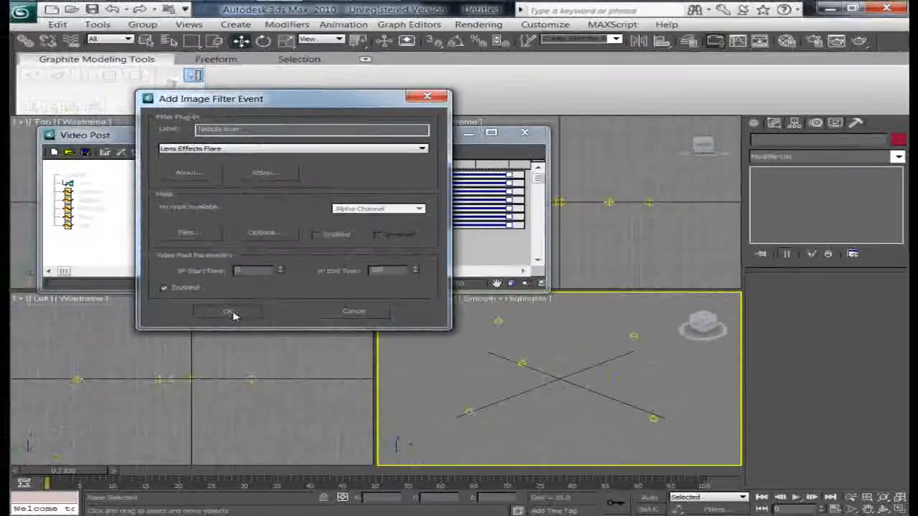
left_click(233, 321)
Open the Nebula over event's flare setup, set its node source to Nebula3, and set squeeze to 0.
double_click(121, 240)
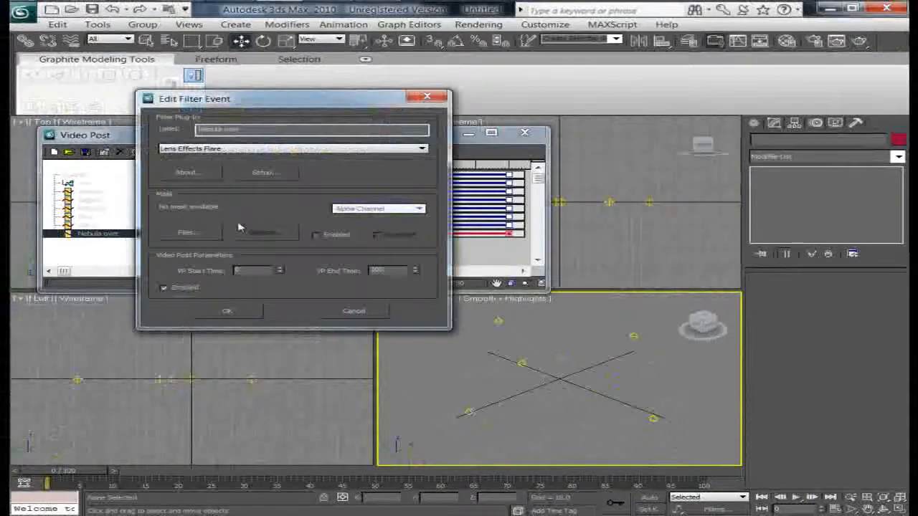
left_click(286, 175)
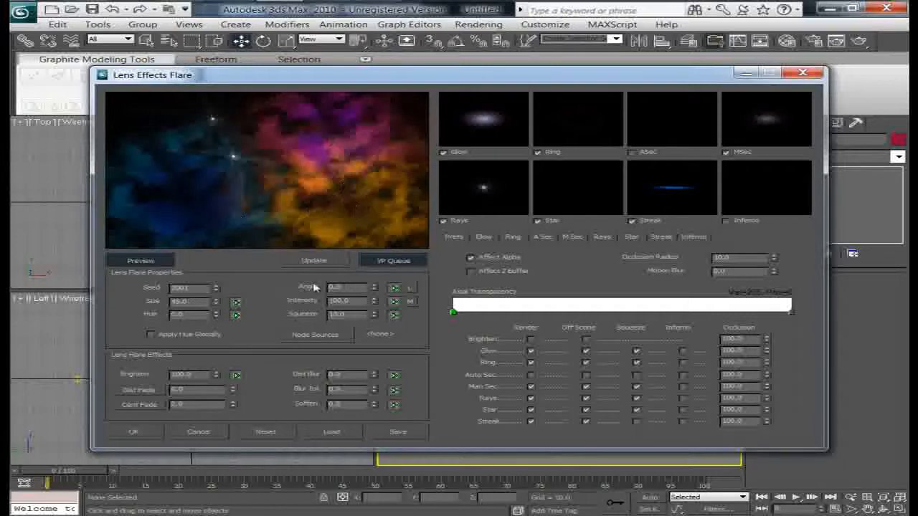
left_click(316, 335)
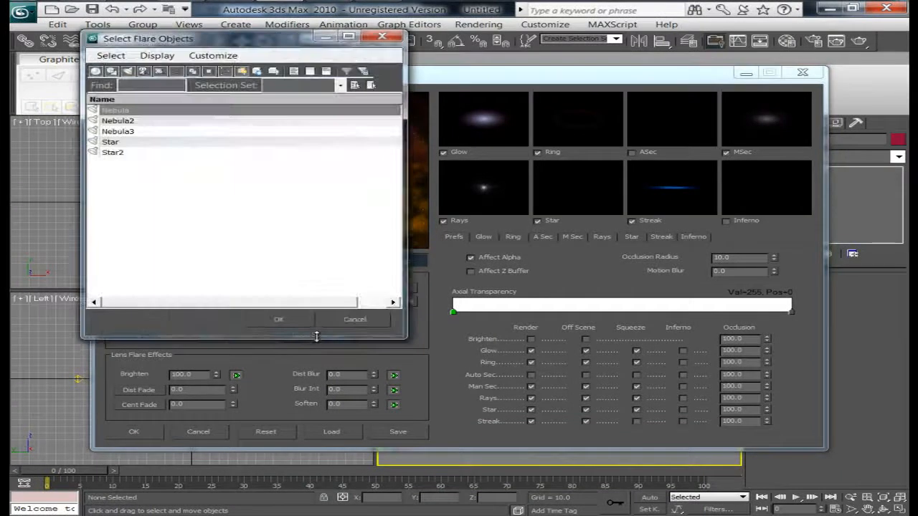
left_click(135, 132)
left_click(281, 320)
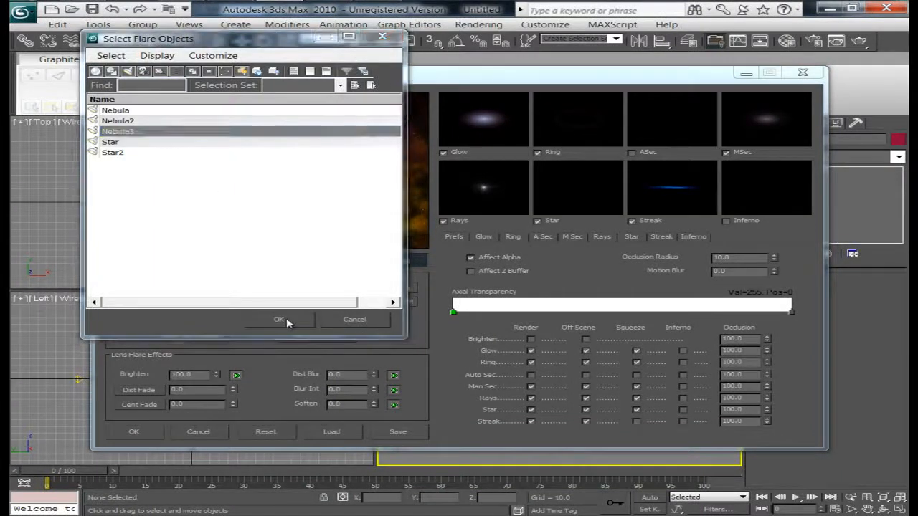
type("0")
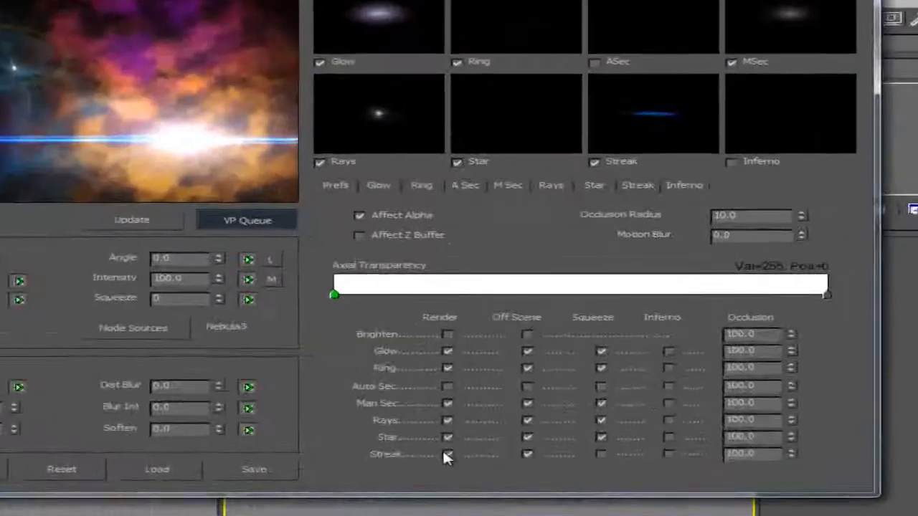
Turn off rendering for Star, Rays, Ring and Glow, and enable Inferno for Man Sec.
left_click(448, 438)
left_click(448, 421)
left_click(448, 368)
left_click(449, 351)
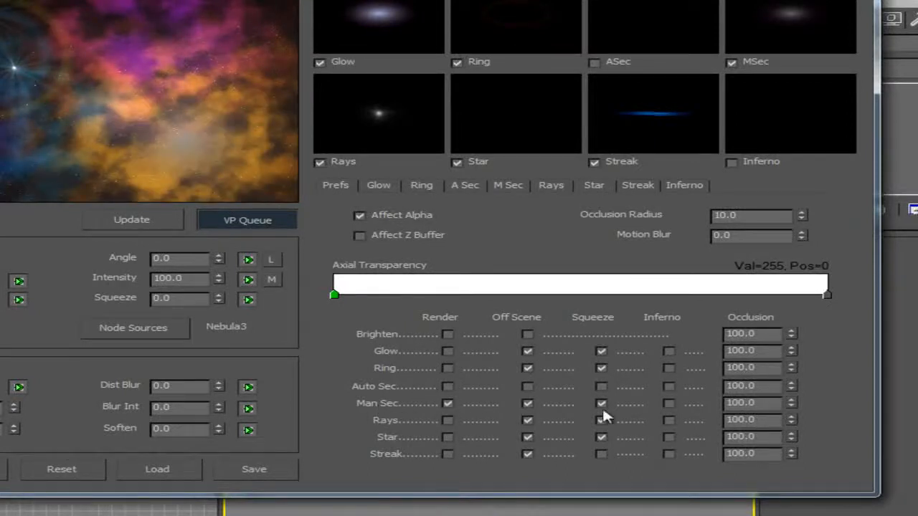
left_click(669, 403)
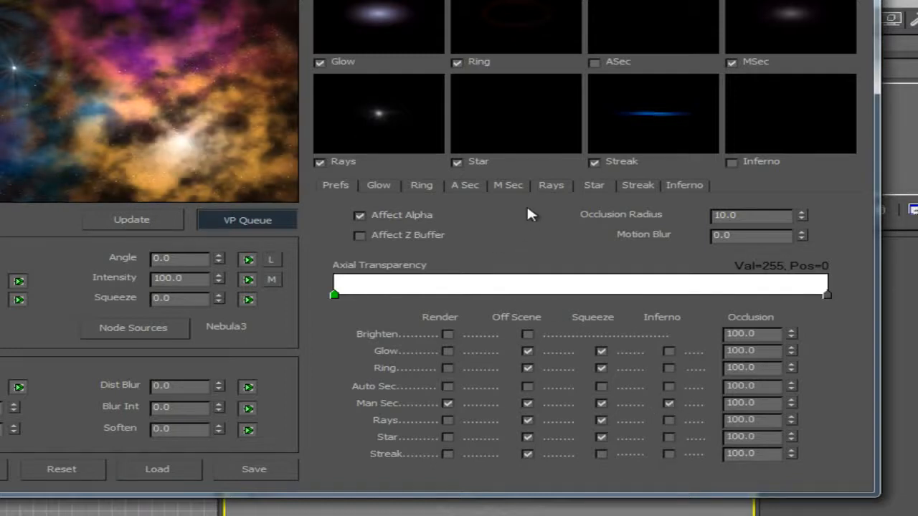
Set the Man Sec element's scale to 10.0.
left_click(513, 185)
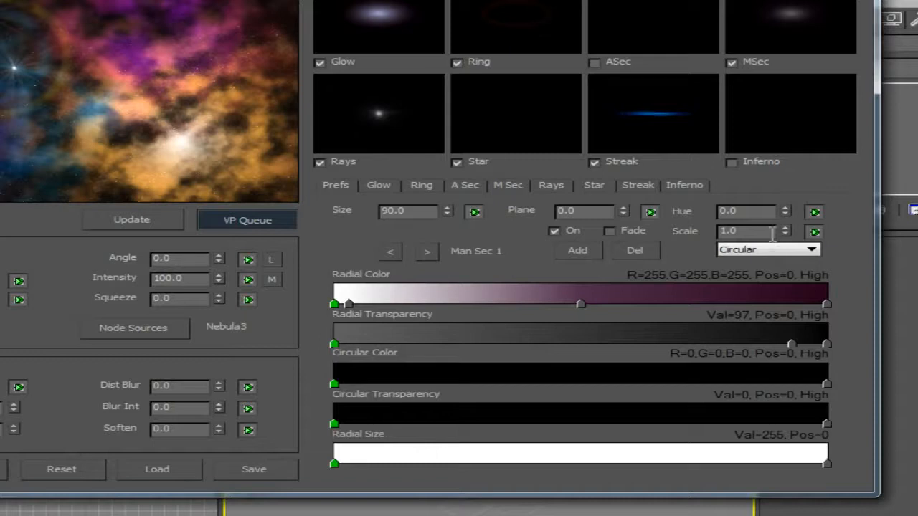
left_click_drag(785, 236, 784, 112)
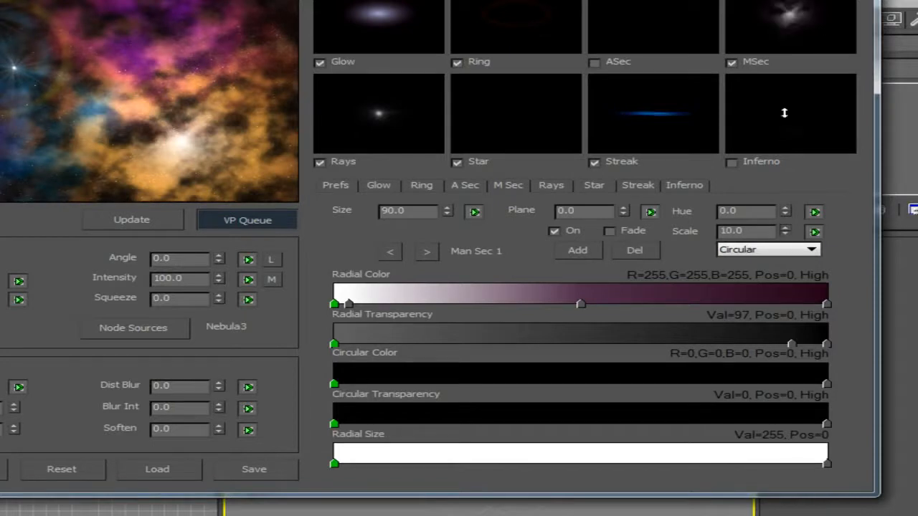
Set the Inferno effect to Electric with quality 5 and size 20.0.
left_click(685, 186)
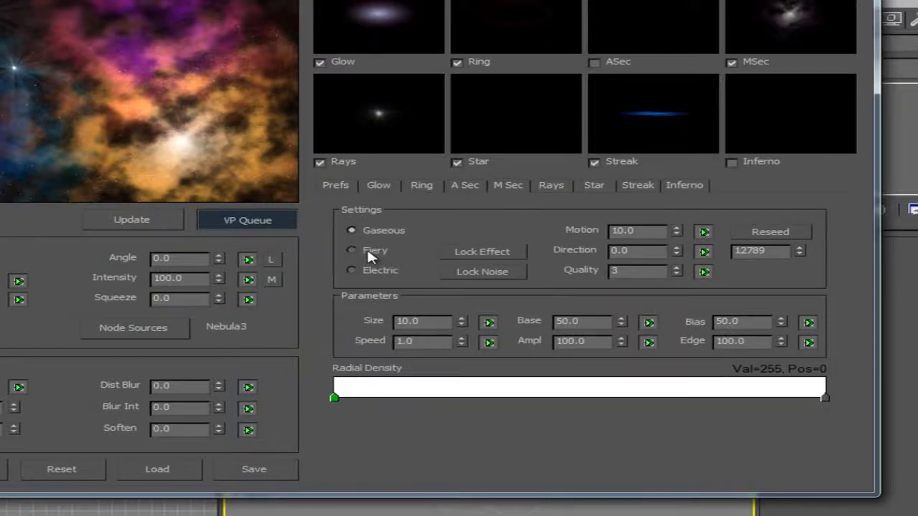
left_click(360, 269)
double_click(677, 266)
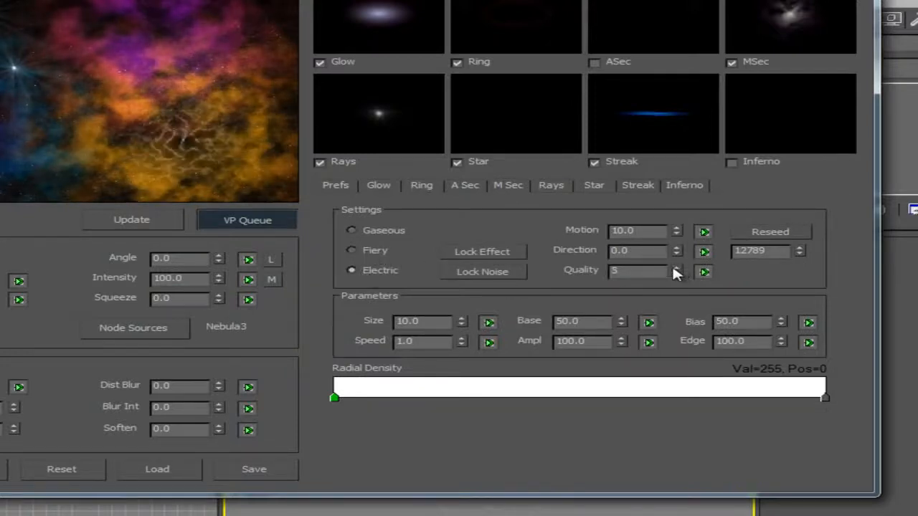
left_click_drag(462, 316, 464, 309)
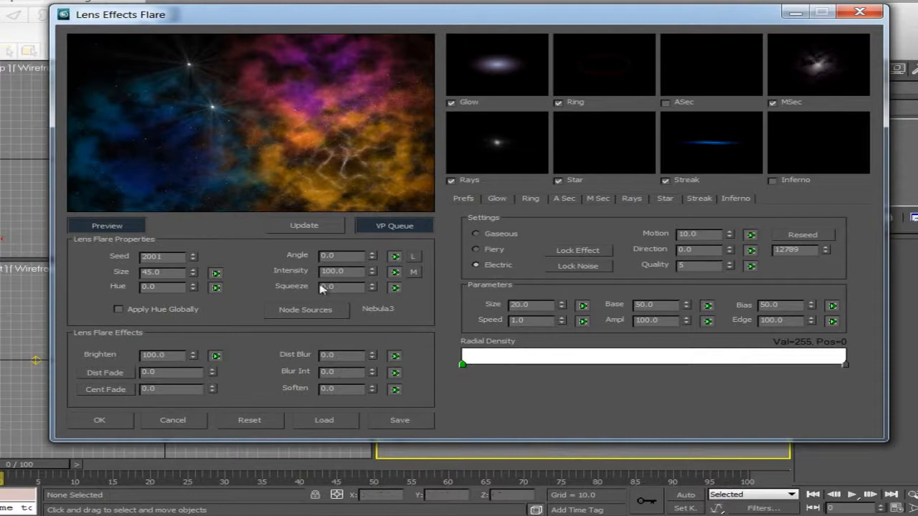
Set the flare size to 72.0, reseed the Inferno noise twice, and accept the flare setup.
left_click_drag(194, 279, 193, 258)
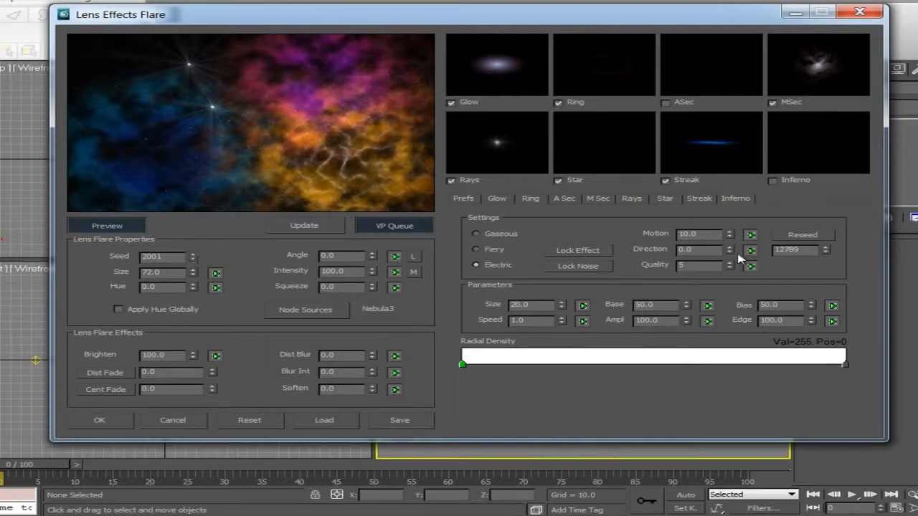
left_click(827, 236)
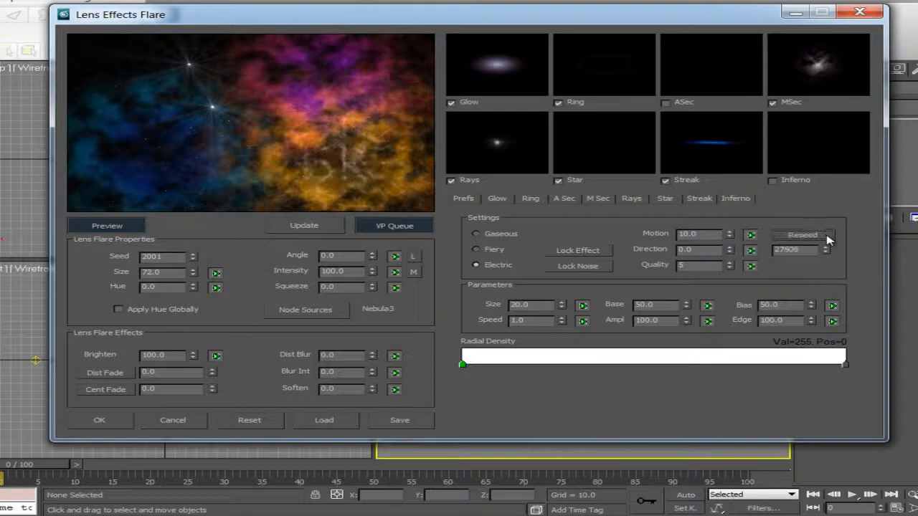
left_click(827, 237)
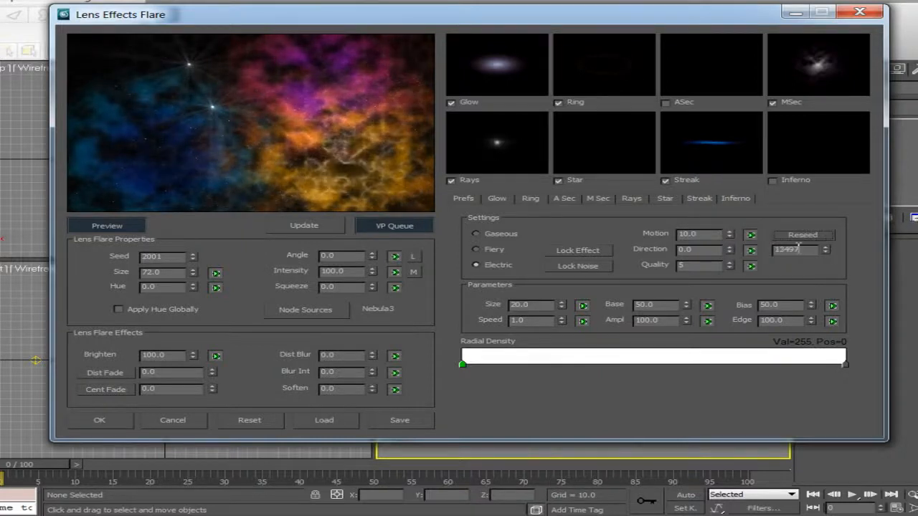
left_click(112, 423)
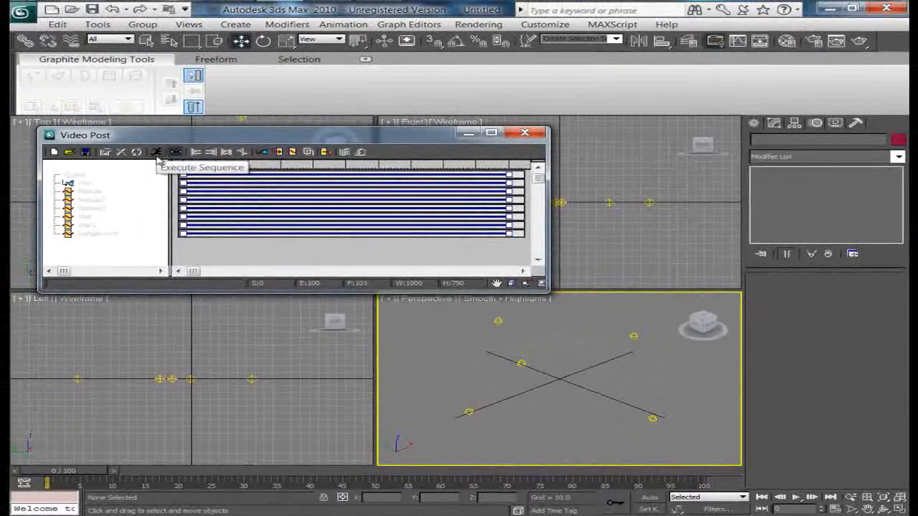
Execute the Video Post sequence at 1000 x 750 with image and pixel aspect locked, and render it.
left_click(157, 155)
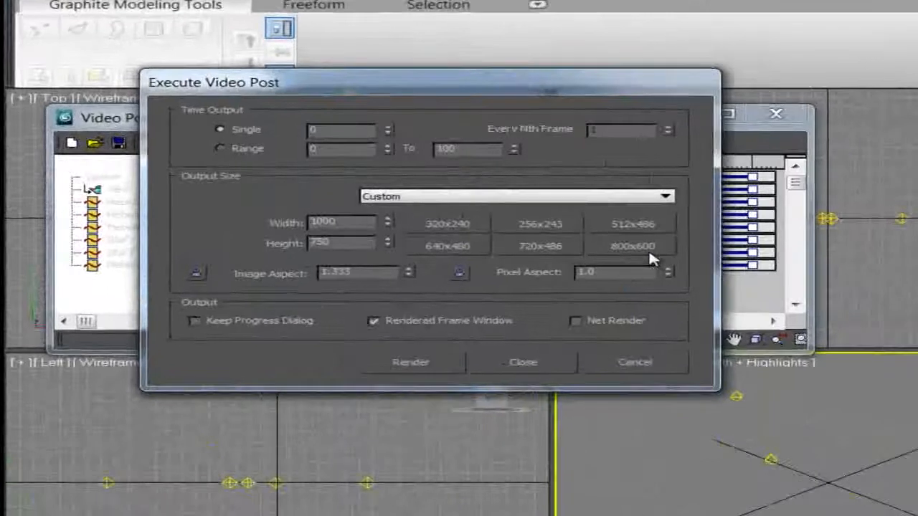
left_click(433, 221)
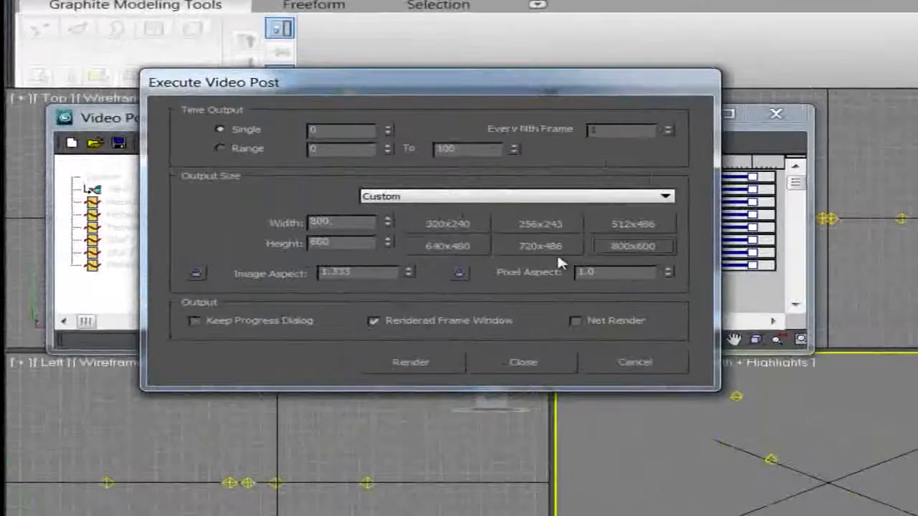
left_click(460, 273)
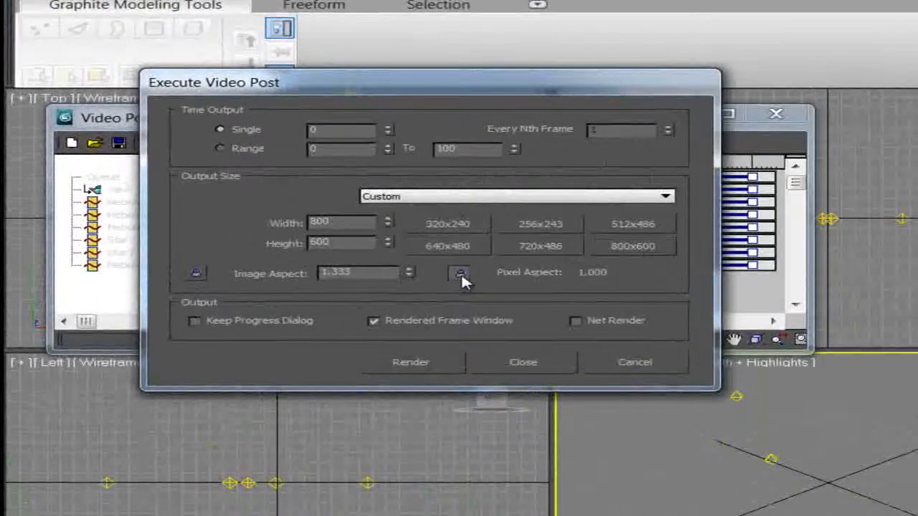
left_click(197, 275)
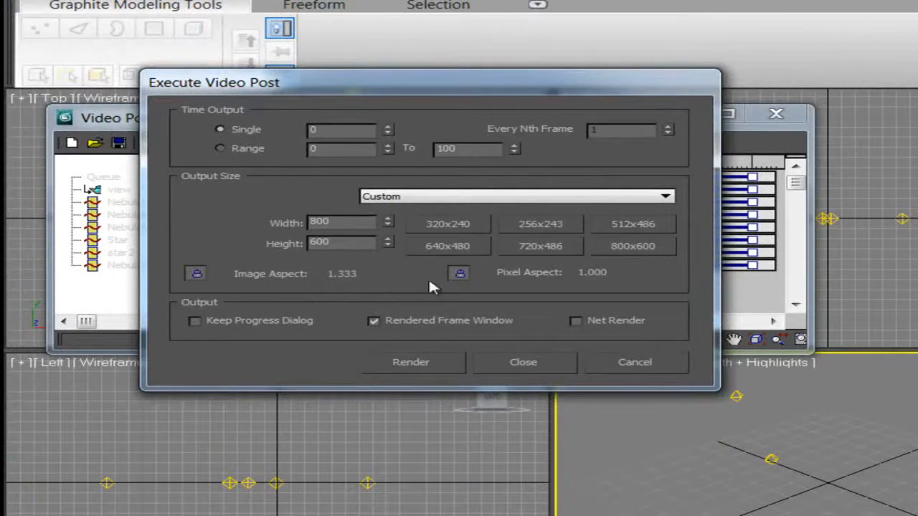
left_click_drag(345, 223, 236, 221)
type("1000")
key("Tab")
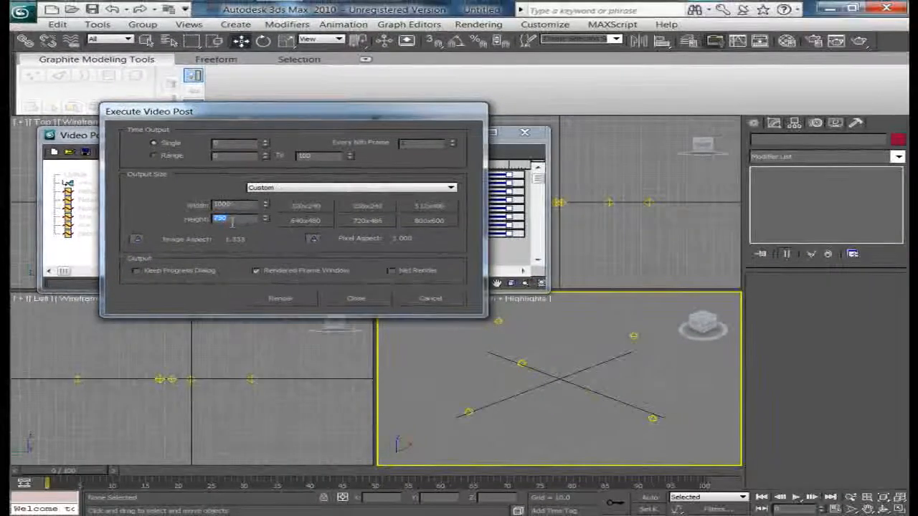
left_click(302, 304)
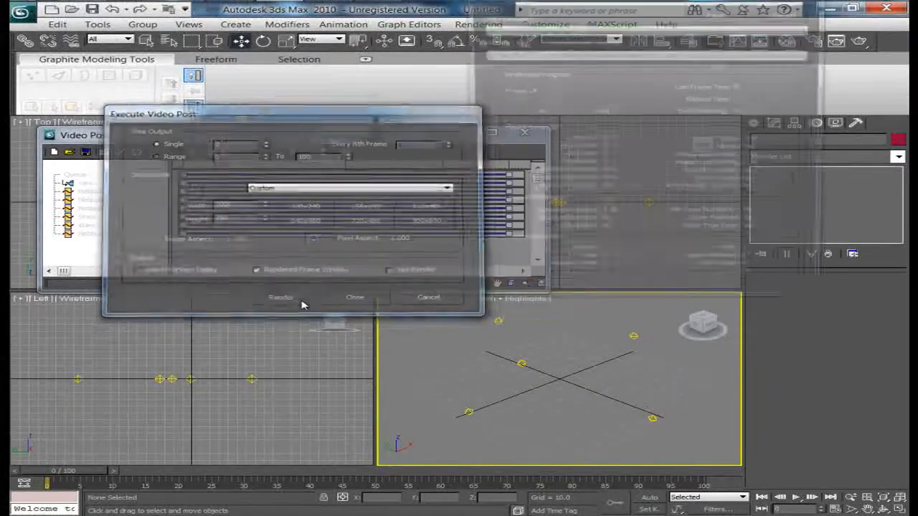